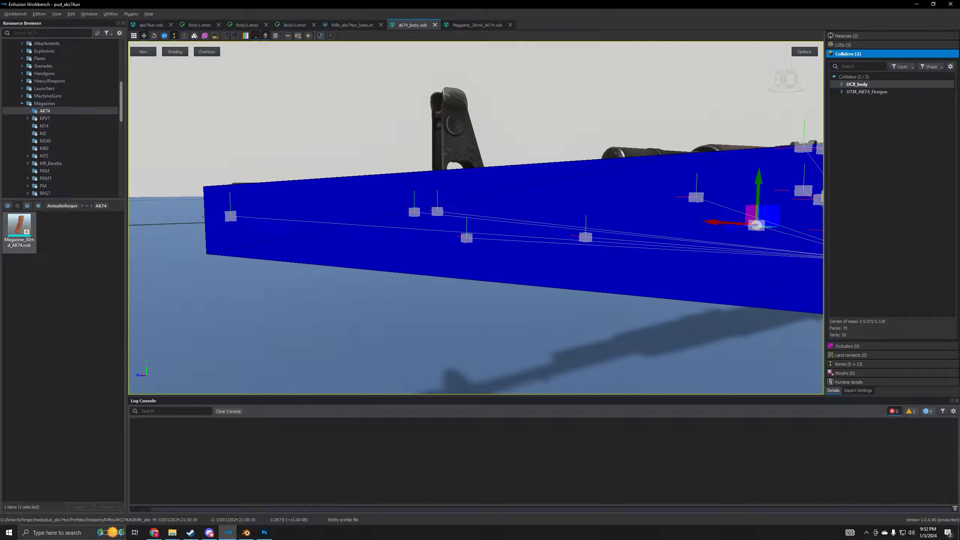
Examine the AK74 body's collider shape and expand the UCX_body and UTM_AK74_Firegeo entries to read their material and layer preset properties.
{"action": "middle_click_drag", "start_coordinate": [389, 268], "coordinate": [439, 257]}
{"action": "middle_click_drag", "start_coordinate": [548, 215], "coordinate": [465, 223]}
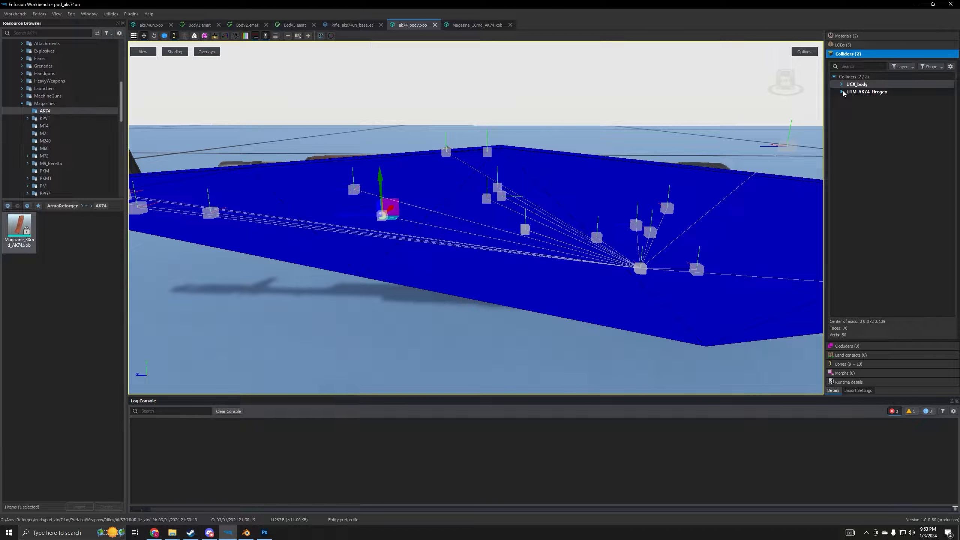
{"action": "scroll", "coordinate": [649, 242], "scroll_direction": "down", "scroll_amount": 3}
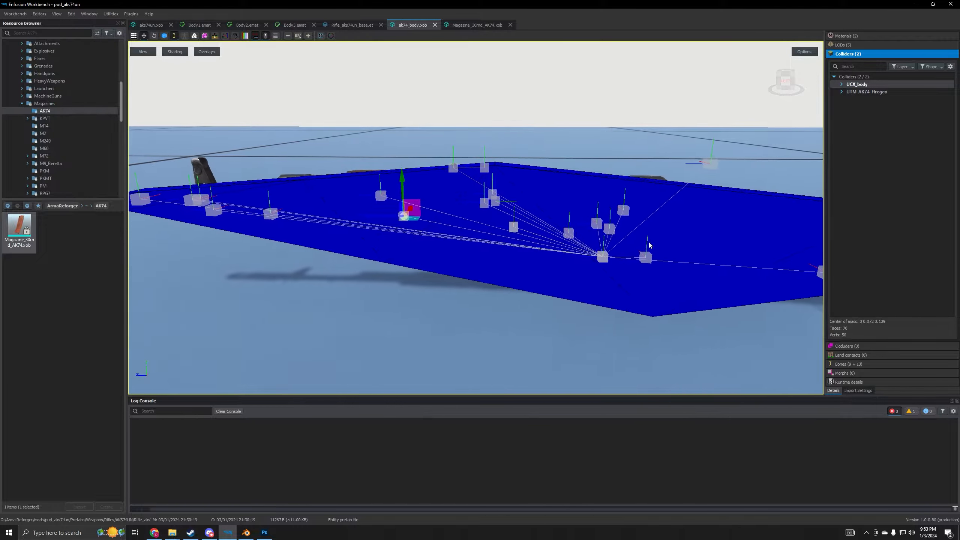
{"action": "left_click", "coordinate": [842, 84]}
{"action": "left_click", "coordinate": [849, 152]}
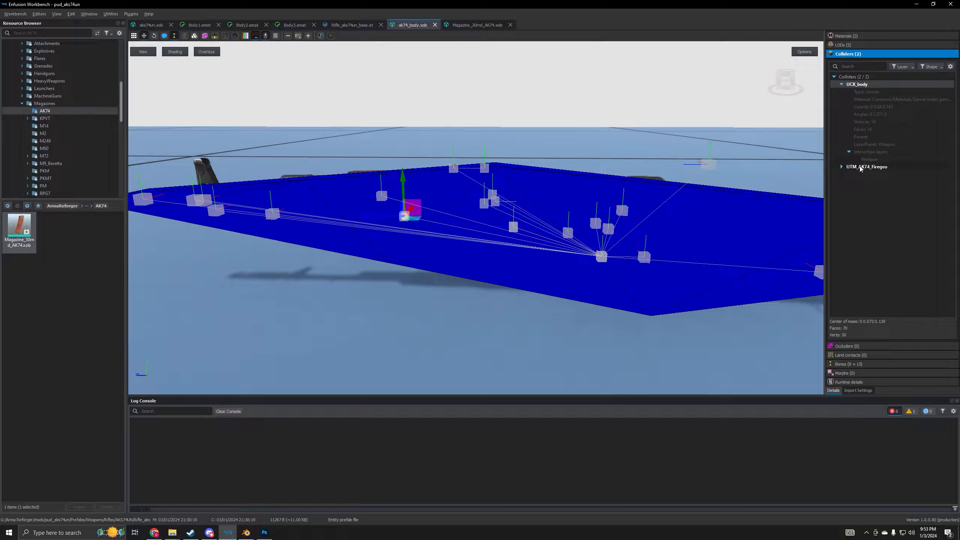
{"action": "left_click", "coordinate": [842, 168]}
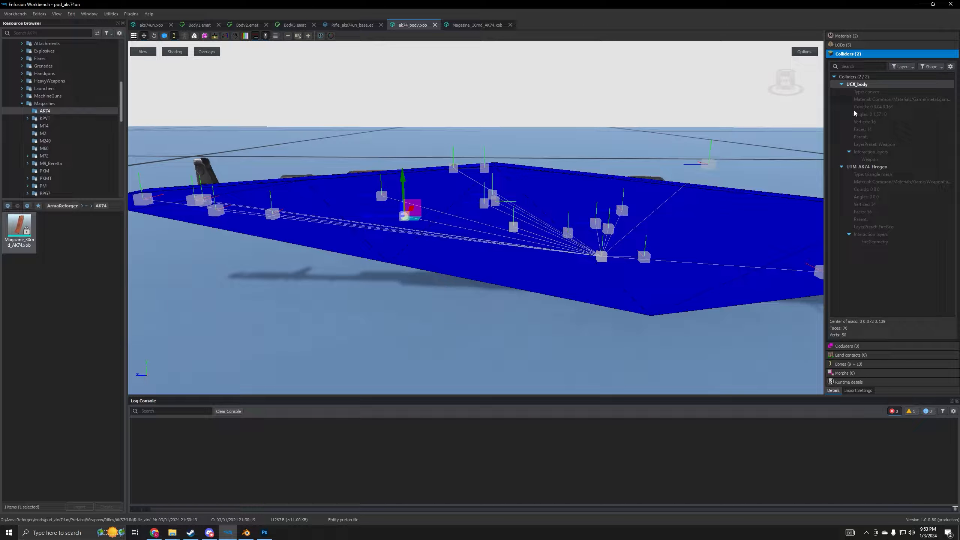
{"action": "scroll", "coordinate": [713, 280], "scroll_direction": "down", "scroll_amount": 2}
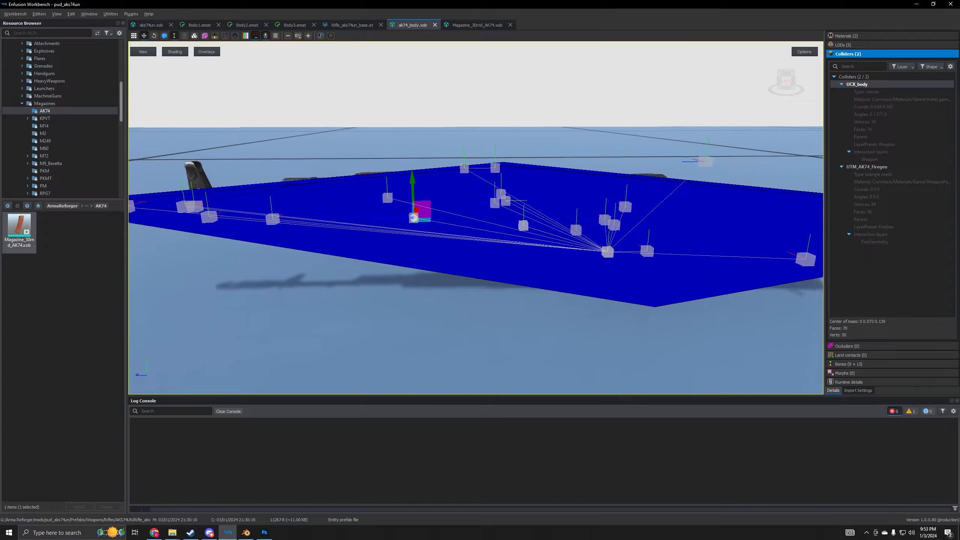
{"action": "scroll", "coordinate": [718, 277], "scroll_direction": "down", "scroll_amount": 3}
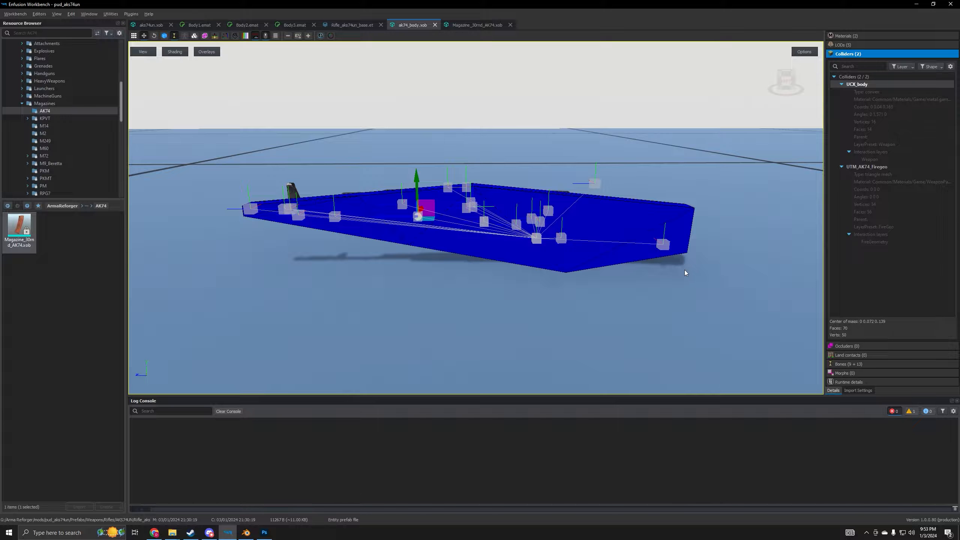
{"action": "scroll", "coordinate": [666, 277], "scroll_direction": "up", "scroll_amount": 3}
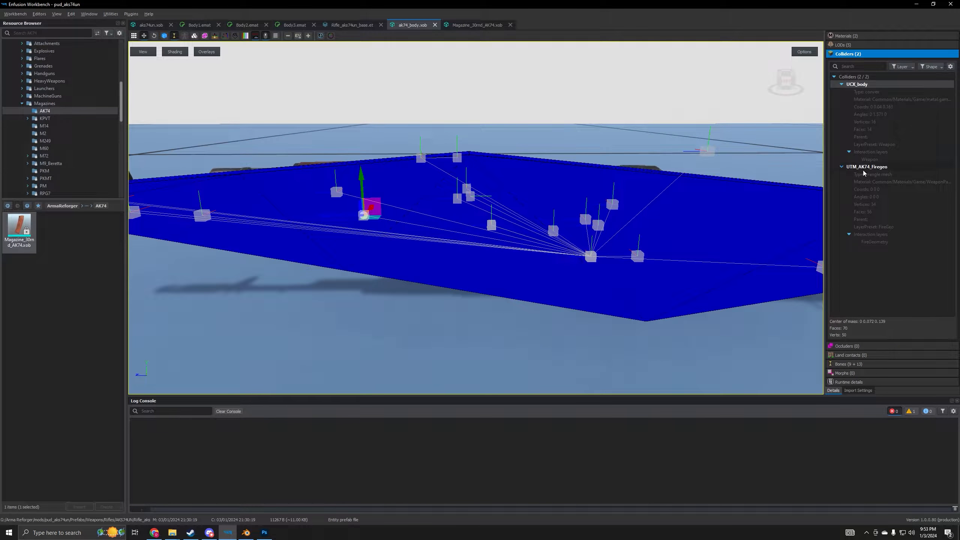
{"action": "left_click", "coordinate": [868, 167]}
{"action": "scroll", "coordinate": [681, 259], "scroll_direction": "down", "scroll_amount": 2}
{"action": "right_click_drag", "start_coordinate": [661, 271], "coordinate": [674, 254]}
{"action": "right_click_drag", "start_coordinate": [496, 262], "coordinate": [520, 275]}
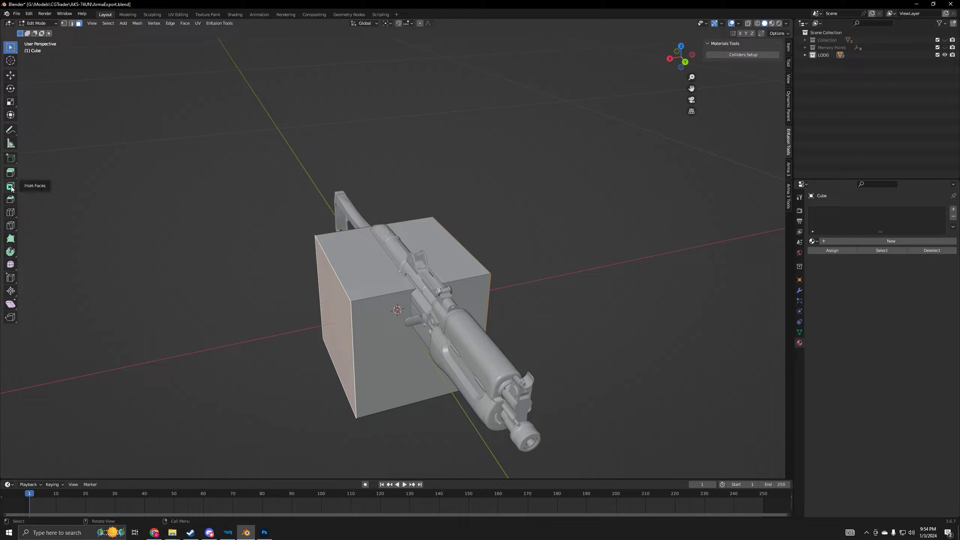
Scale the cube and move its end and top faces to form a narrow box around the rifle's body.
{"action": "key", "text": "s"}
{"action": "middle_click_drag", "start_coordinate": [385, 326], "coordinate": [423, 335]}
{"action": "left_click", "coordinate": [10, 76]}
{"action": "left_click_drag", "start_coordinate": [332, 336], "coordinate": [251, 356]}
{"action": "left_click_drag", "start_coordinate": [374, 265], "coordinate": [373, 242]}
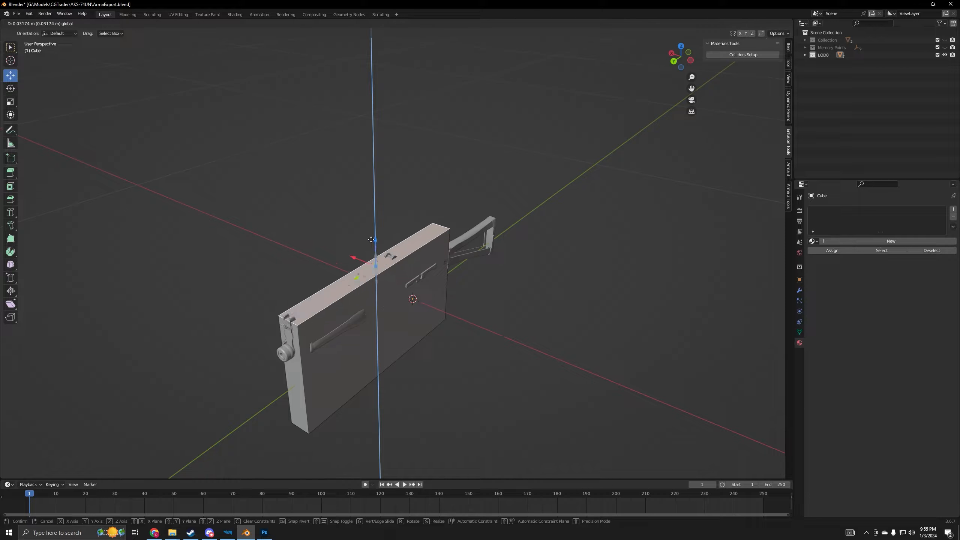
{"action": "middle_click_drag", "start_coordinate": [401, 303], "coordinate": [393, 249]}
Raise the box's lower front edge towards the barrel so the underside slopes up to the muzzle.
{"action": "left_click", "coordinate": [71, 23]}
{"action": "left_click", "coordinate": [303, 408]}
{"action": "left_click_drag", "start_coordinate": [304, 377], "coordinate": [317, 271]}
{"action": "middle_click_drag", "start_coordinate": [317, 271], "coordinate": [219, 296]}
Extrude the box's rear face back over the folding stock and lower the new end's upper part to taper it.
{"action": "left_click", "coordinate": [427, 321]}
{"action": "middle_click_drag", "start_coordinate": [427, 321], "coordinate": [473, 310]}
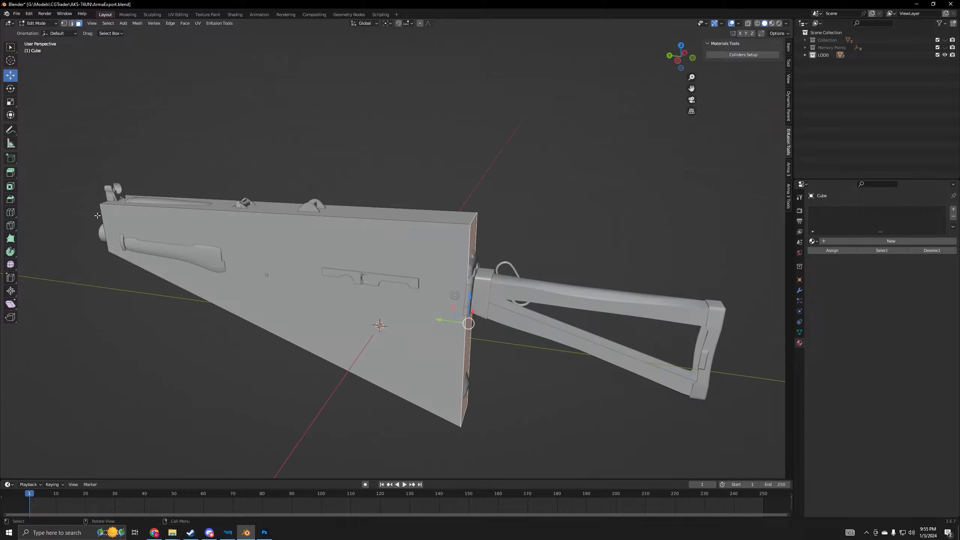
{"action": "left_click", "coordinate": [10, 173]}
{"action": "left_click_drag", "start_coordinate": [501, 329], "coordinate": [730, 358]}
{"action": "middle_click_drag", "start_coordinate": [567, 302], "coordinate": [510, 314]}
{"action": "left_click", "coordinate": [10, 75]}
{"action": "left_click_drag", "start_coordinate": [402, 150], "coordinate": [412, 173]}
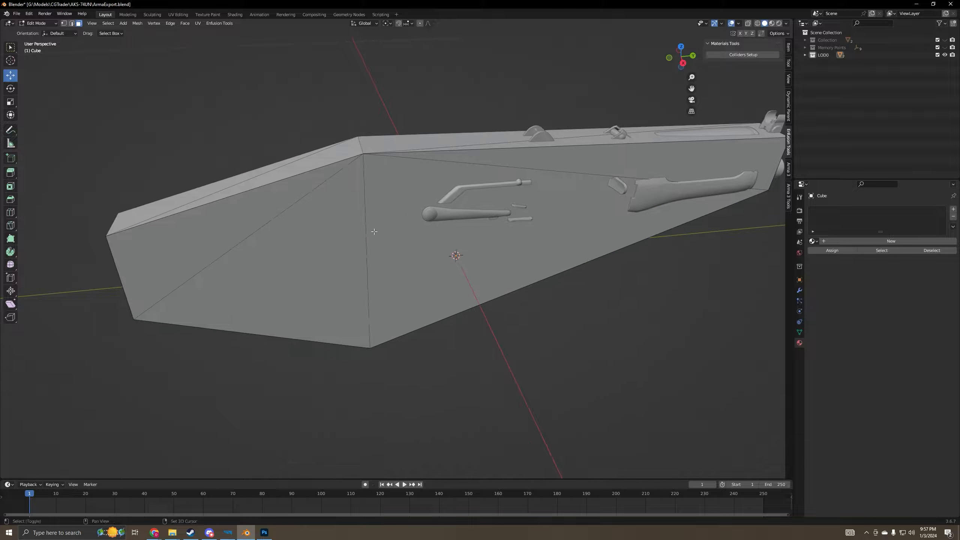
Select the diagonal edges that cross the collider's side.
{"action": "right_click", "coordinate": [376, 222]}
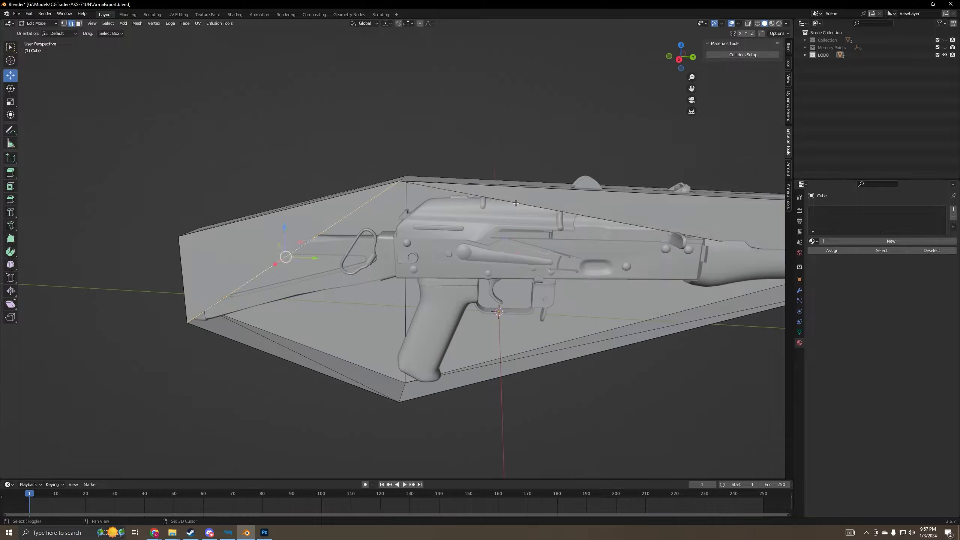
{"action": "left_click", "coordinate": [516, 203], "text": "shift"}
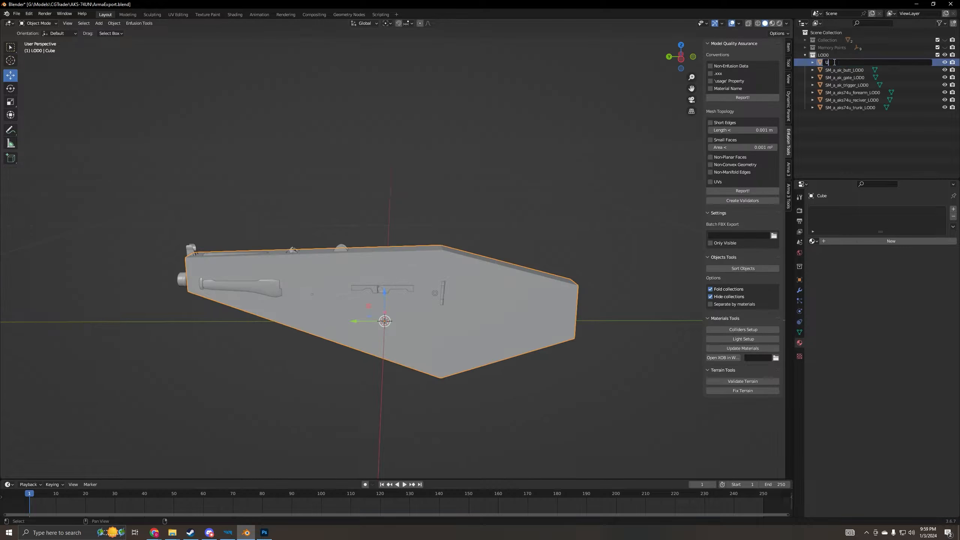
Switch to Enfusion Workbench to check the reference AK74 colliders, and return to Blender.
{"action": "left_click", "coordinate": [228, 533]}
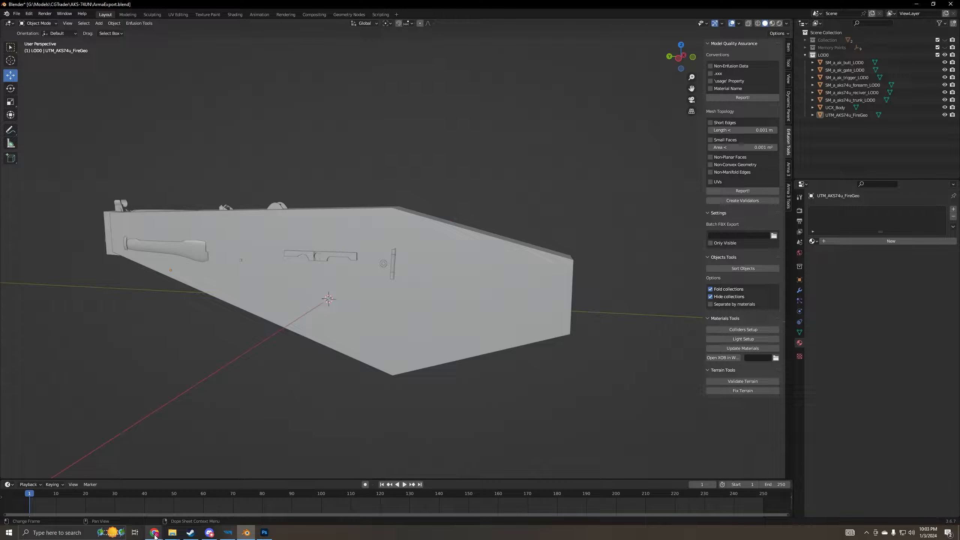
{"action": "mouse_move", "coordinate": [155, 537]}
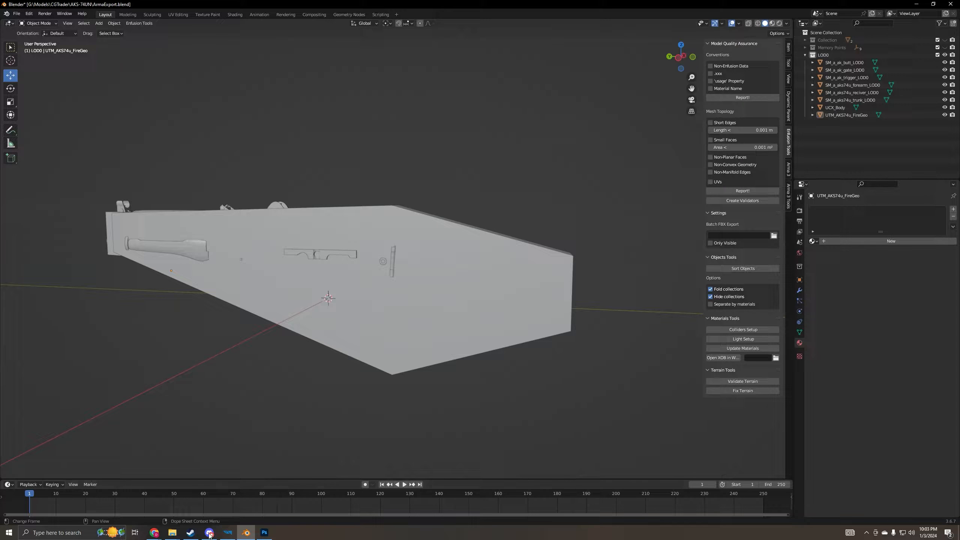
{"action": "left_click", "coordinate": [227, 533]}
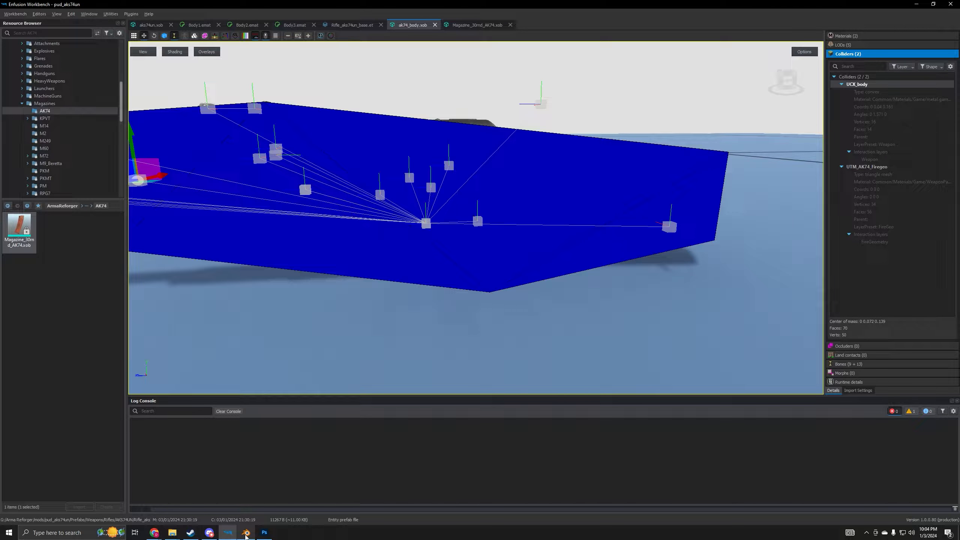
{"action": "left_click", "coordinate": [252, 536]}
{"action": "key", "text": "alt+Tab"}
{"action": "left_click", "coordinate": [249, 535]}
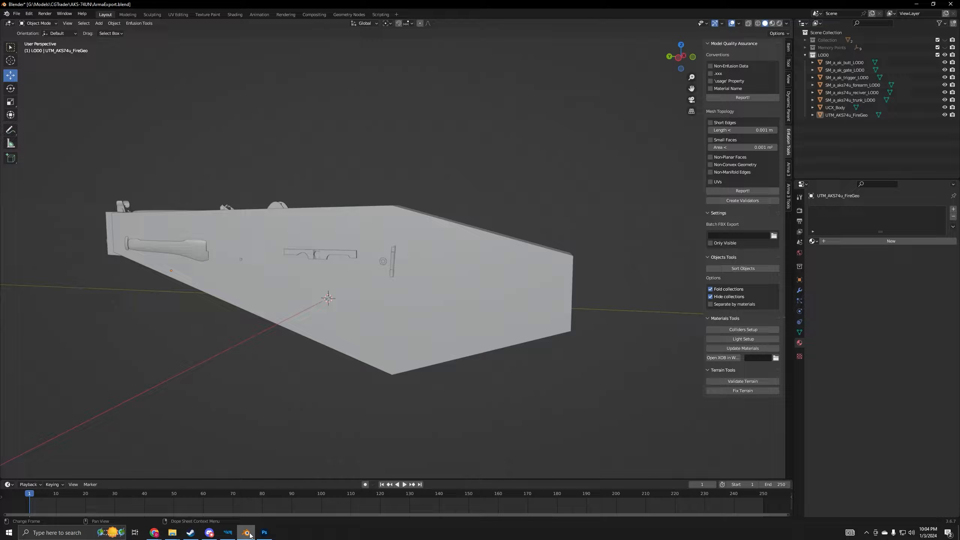
Start Colliders Setup for UCX_Body and choose the Weapon layer preset.
{"action": "left_click", "coordinate": [841, 108]}
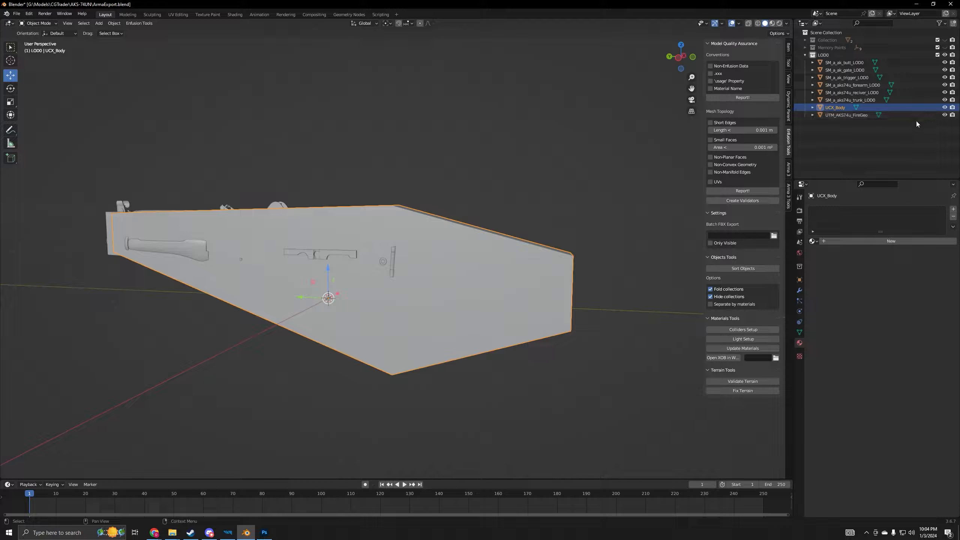
{"action": "left_click", "coordinate": [750, 330]}
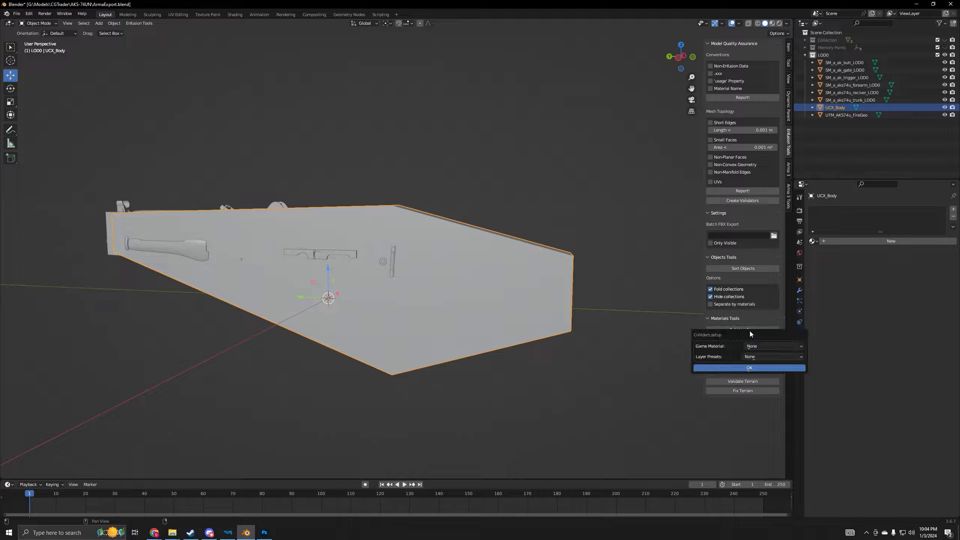
{"action": "left_click", "coordinate": [764, 358]}
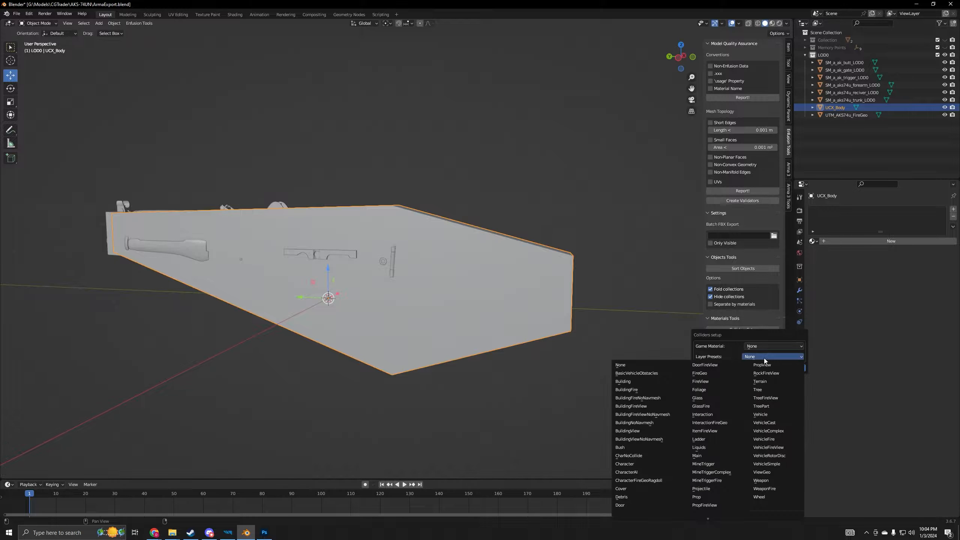
{"action": "left_click", "coordinate": [761, 480]}
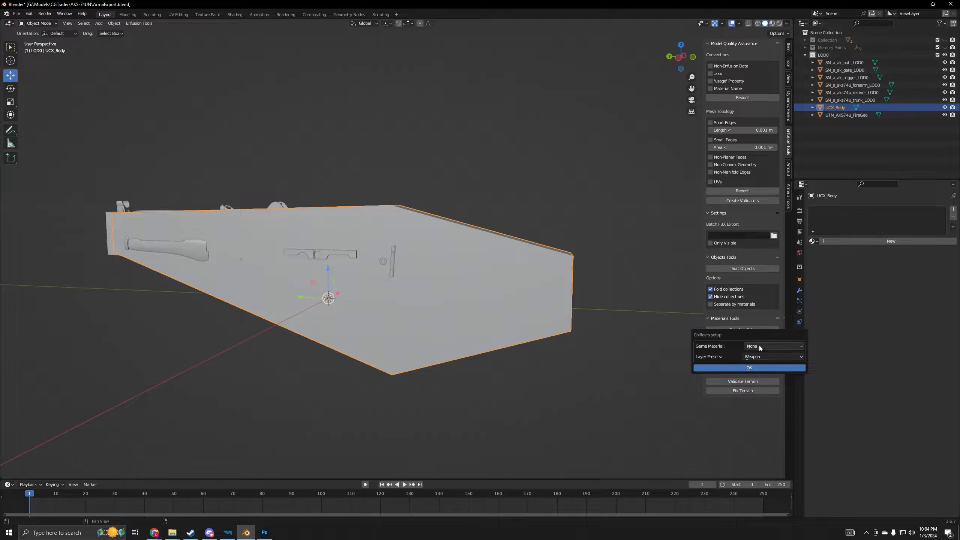
Check the reference UCX_body material path in Enfusion Workbench, return to Blender, and apply the Metal game material to UCX_Body.
{"action": "left_click", "coordinate": [228, 533]}
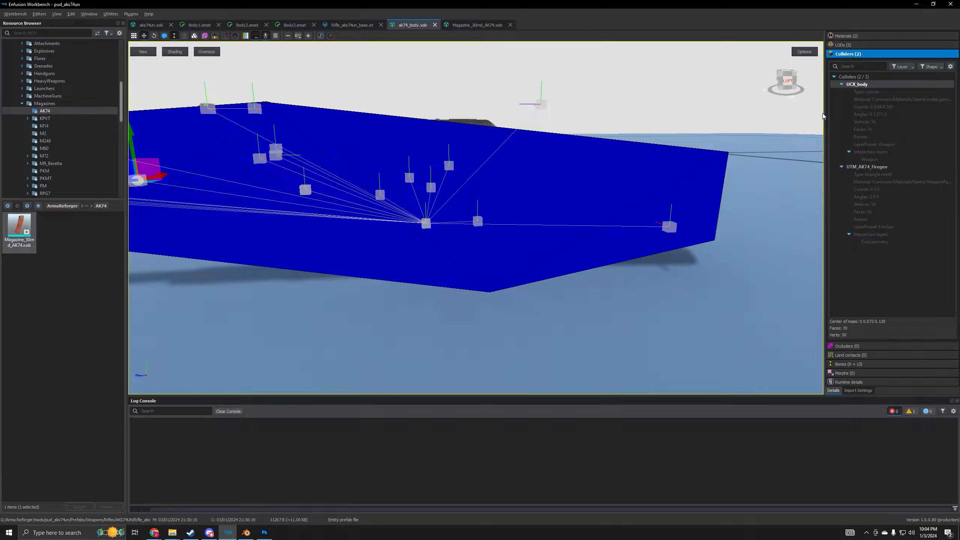
{"action": "left_click_drag", "start_coordinate": [825, 117], "coordinate": [714, 125]}
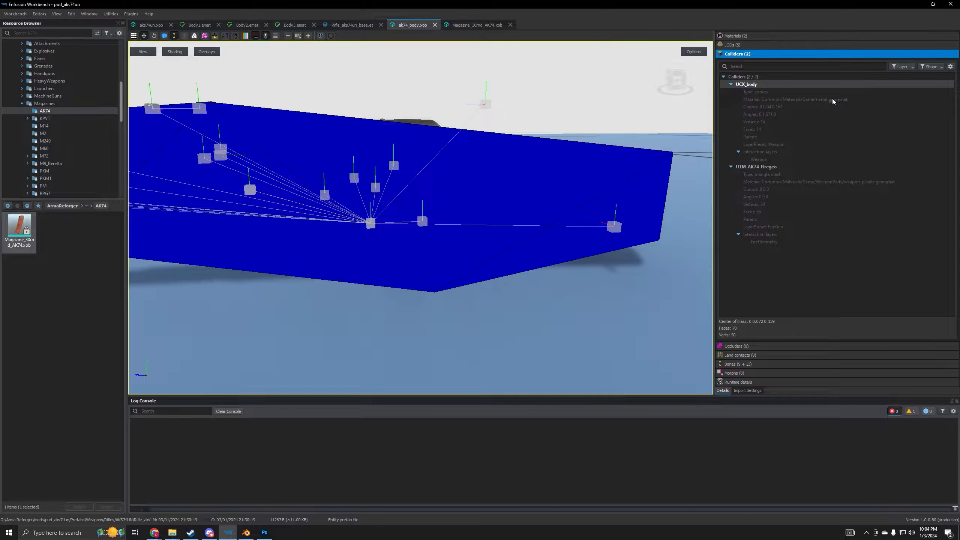
{"action": "left_click", "coordinate": [247, 533]}
{"action": "left_click", "coordinate": [770, 347]}
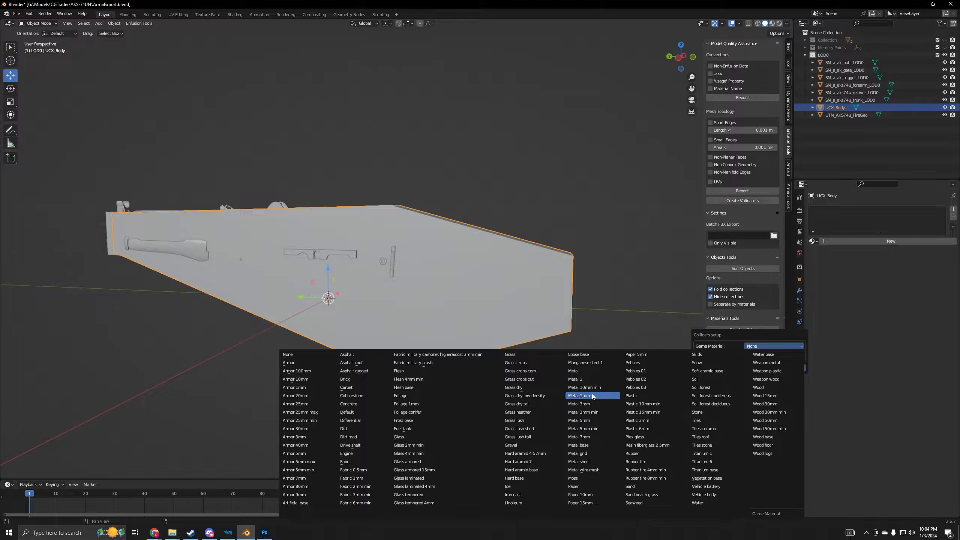
{"action": "left_click", "coordinate": [581, 370]}
{"action": "left_click", "coordinate": [761, 370]}
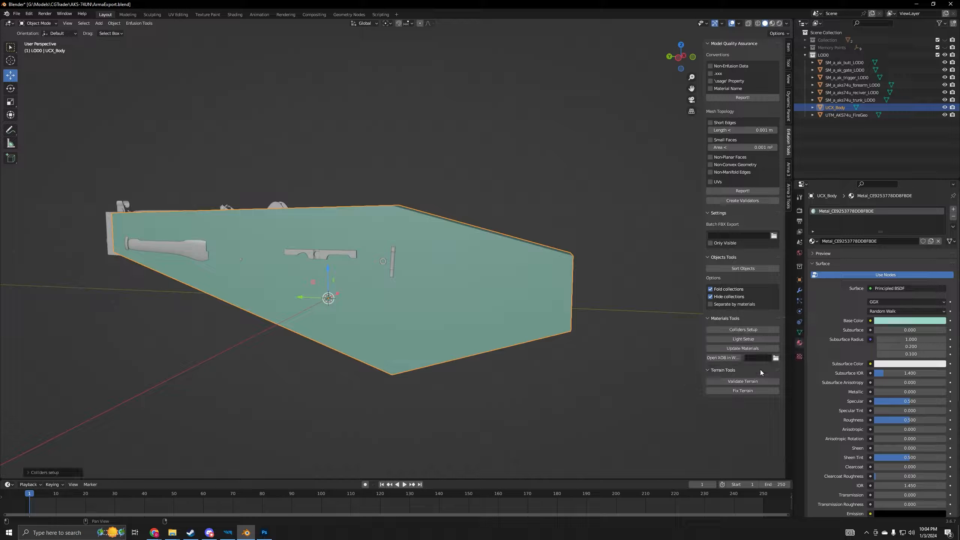
Check the reference fire geometry in Enfusion Workbench, and set UTM_AKS74u_FireGeo's game material to Weapon plastic in Blender's Colliders Setup.
{"action": "left_click", "coordinate": [847, 115]}
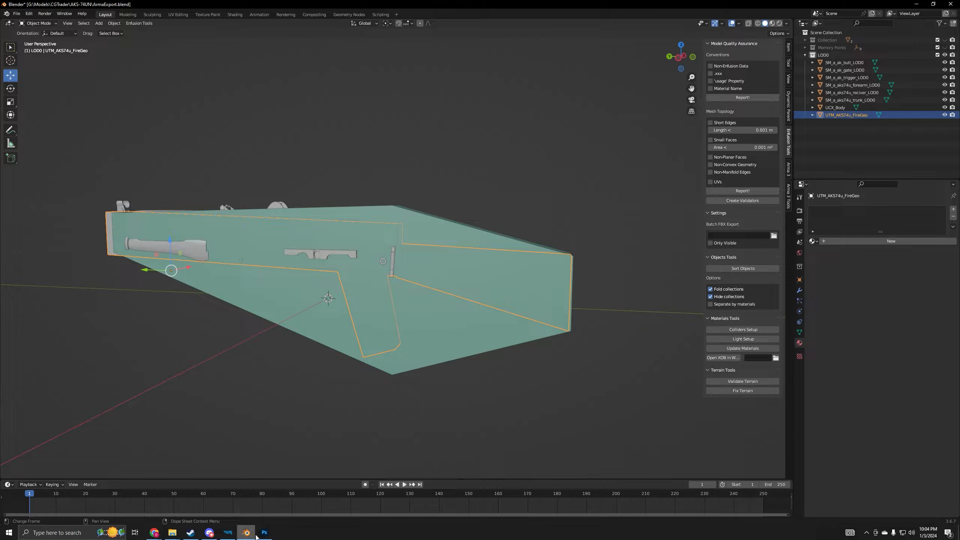
{"action": "left_click", "coordinate": [230, 537]}
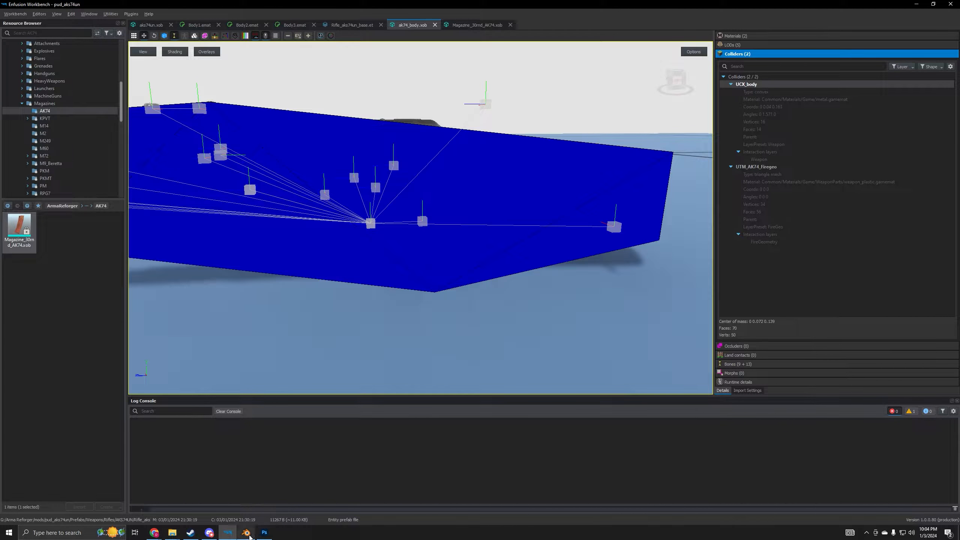
{"action": "left_click", "coordinate": [246, 533]}
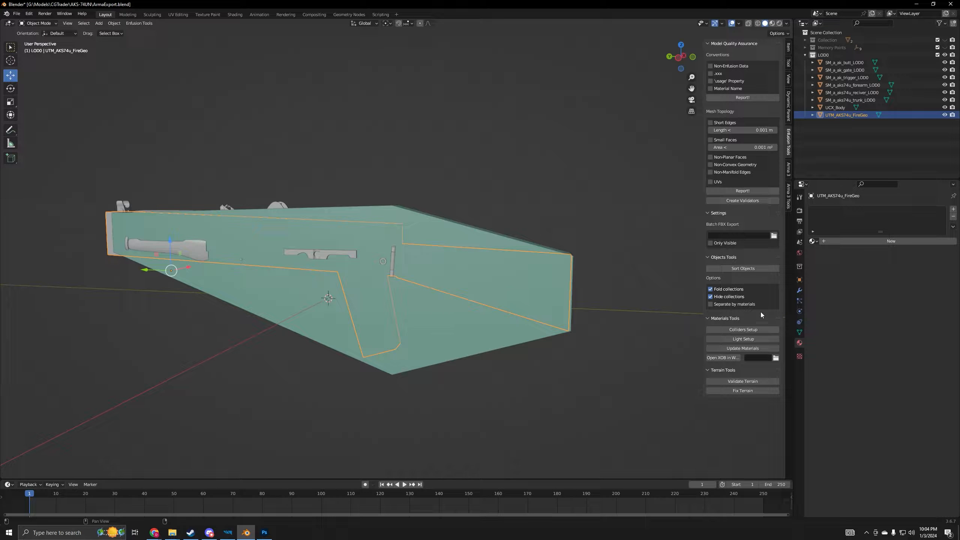
{"action": "left_click", "coordinate": [747, 328]}
{"action": "left_click", "coordinate": [752, 341]}
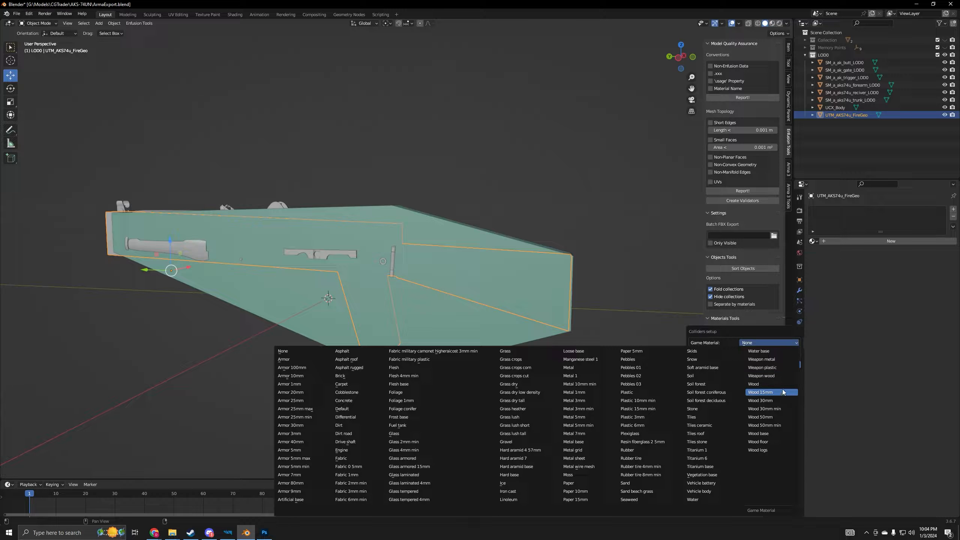
{"action": "left_click", "coordinate": [779, 368]}
Set the layer preset of UTM_AKS74u_FireGeo to FireGeo and apply the collider setup.
{"action": "left_click", "coordinate": [756, 354]}
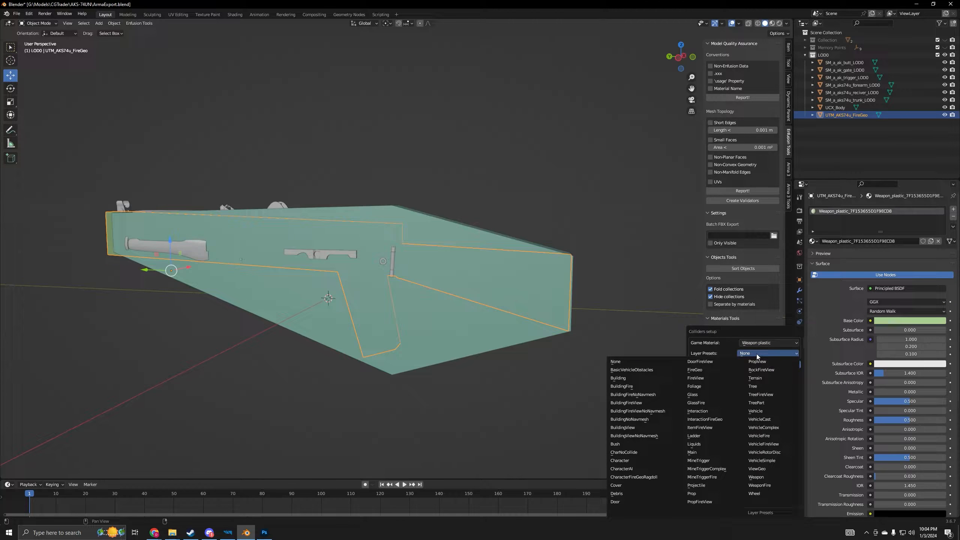
{"action": "left_click", "coordinate": [760, 350]}
{"action": "left_click", "coordinate": [759, 353]}
{"action": "left_click", "coordinate": [705, 371]}
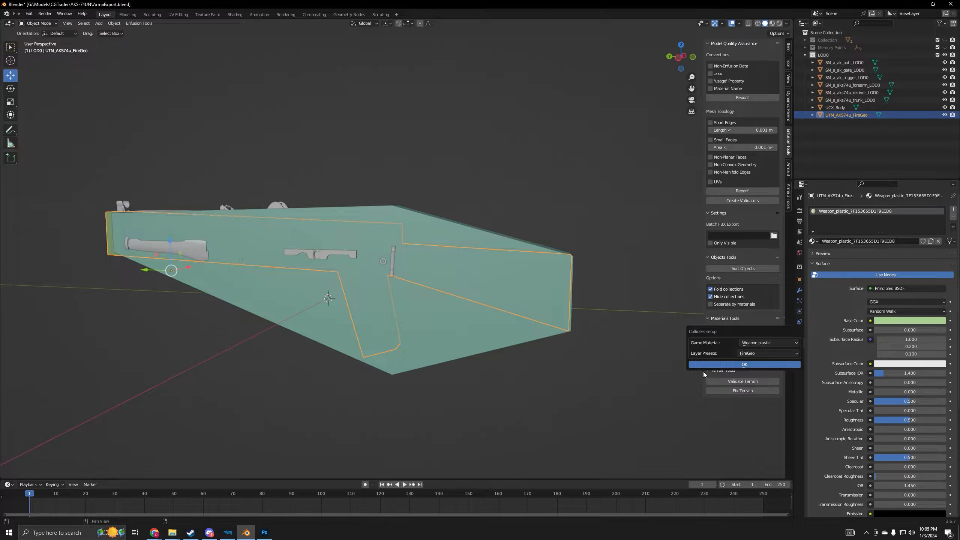
{"action": "left_click", "coordinate": [735, 365]}
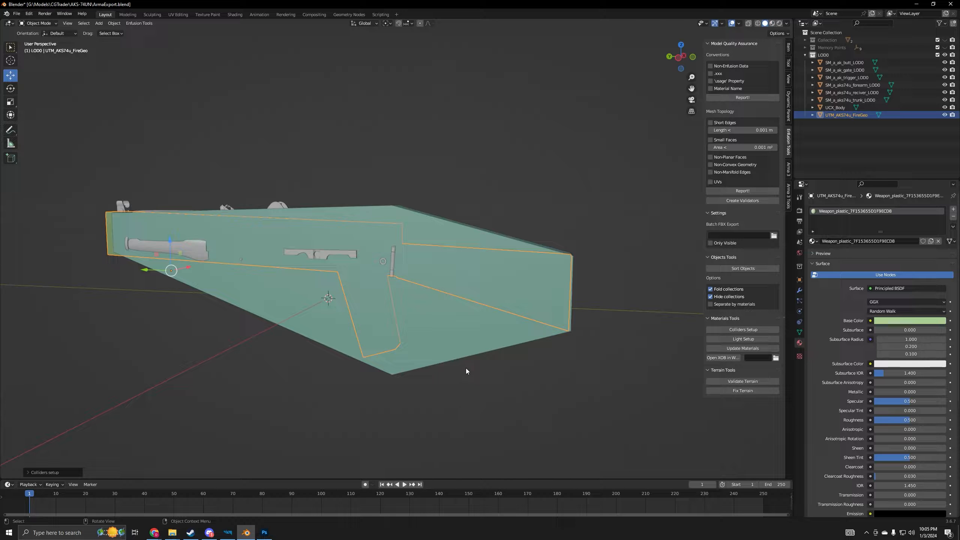
Sort the objects into collections with the Enfusion tools and expand the Colliders collection and its Weapon subcollection.
{"action": "left_click", "coordinate": [757, 267]}
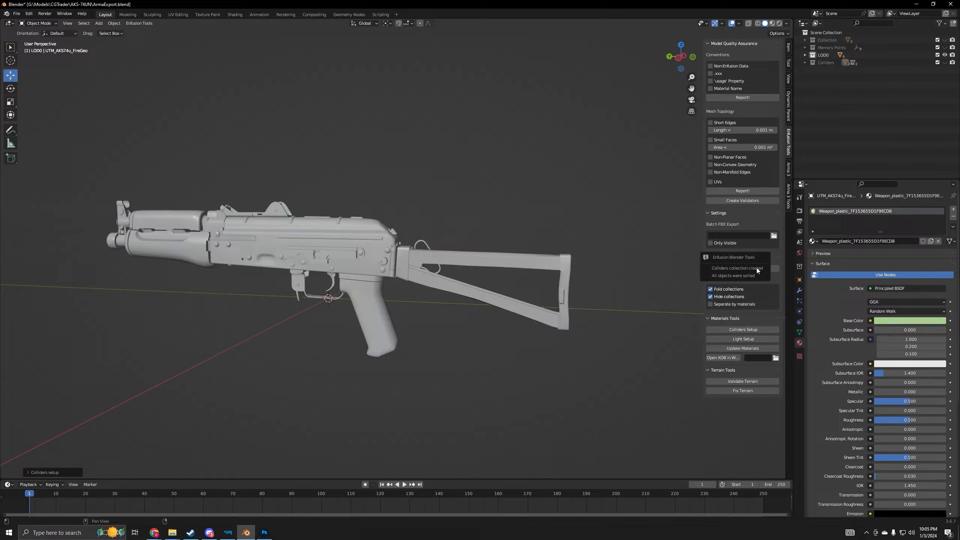
{"action": "left_click", "coordinate": [945, 63]}
{"action": "left_click", "coordinate": [806, 63]}
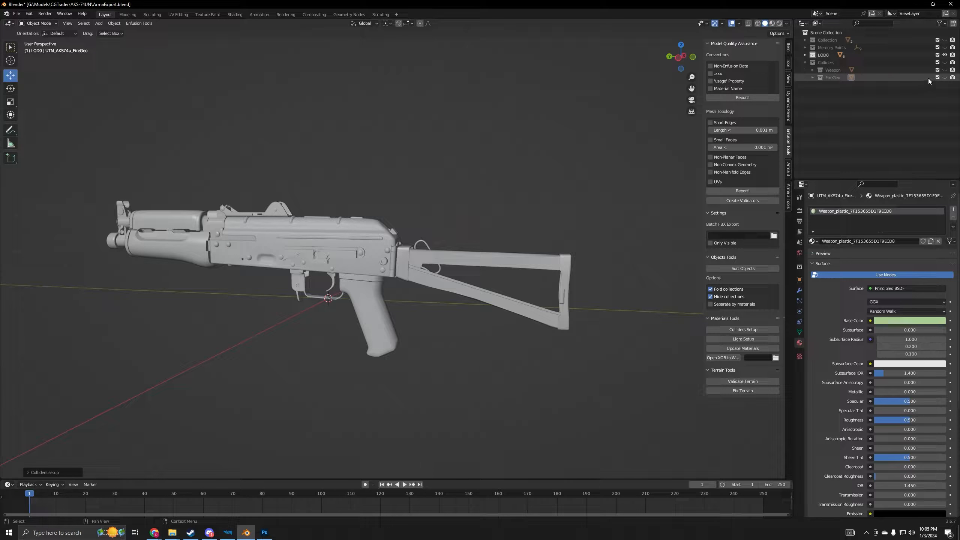
{"action": "left_click", "coordinate": [813, 70]}
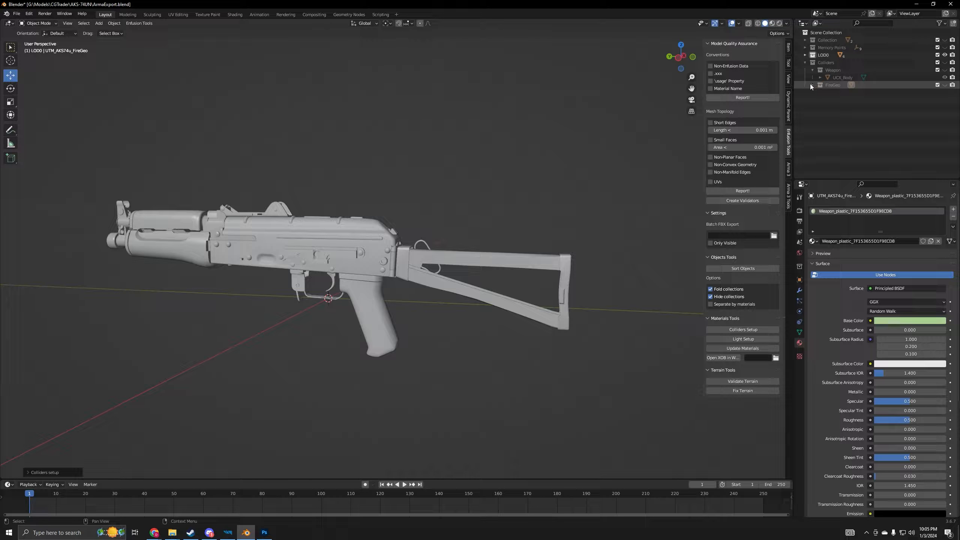
Expand the FireGeo collection and toggle the Colliders collection's visibility to check the body and fire geometry colliders.
{"action": "left_click", "coordinate": [813, 85]}
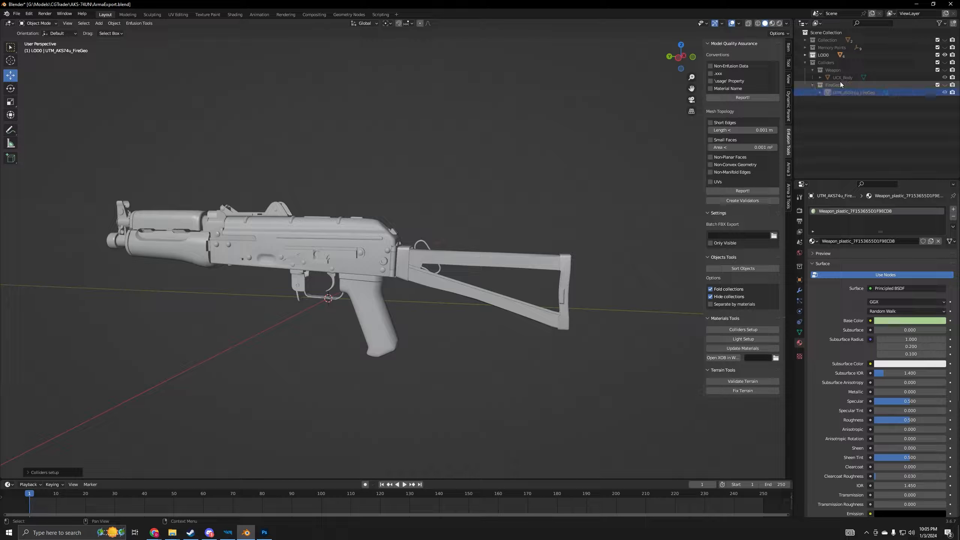
{"action": "left_click", "coordinate": [945, 71]}
{"action": "left_click", "coordinate": [946, 64]}
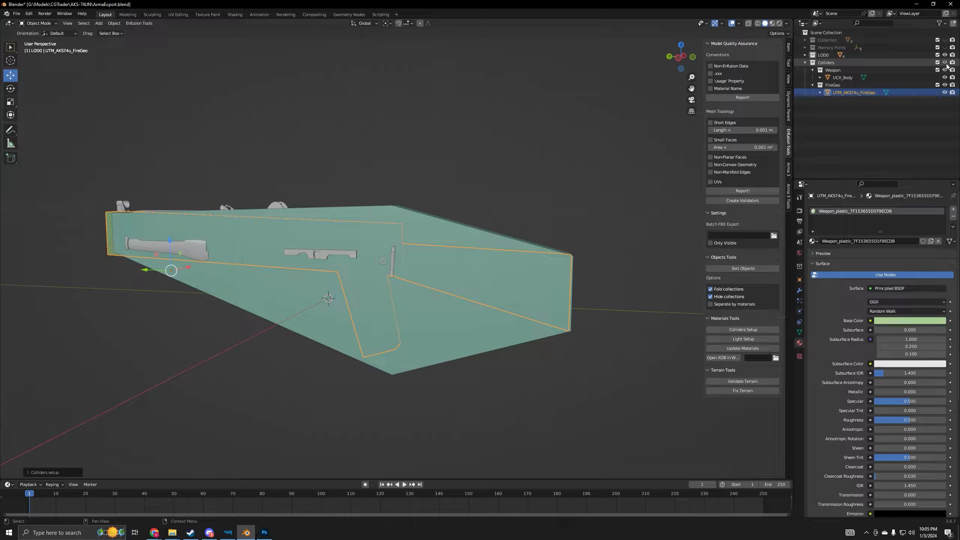
{"action": "left_click", "coordinate": [946, 64]}
{"action": "left_click", "coordinate": [945, 64]}
{"action": "left_click", "coordinate": [946, 63]}
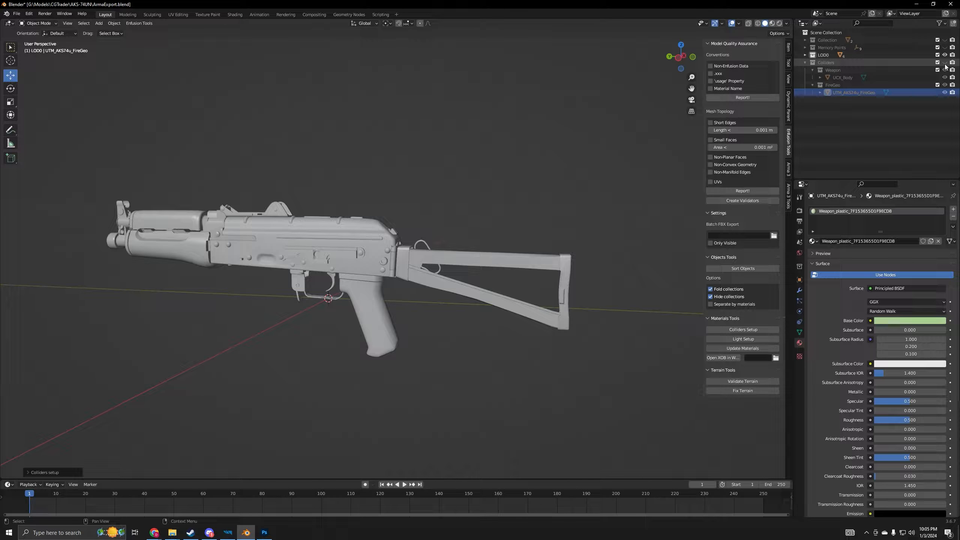
{"action": "left_click", "coordinate": [946, 71]}
Check the contents of the LOD0 collection and of the default Collection.
{"action": "left_click", "coordinate": [804, 54]}
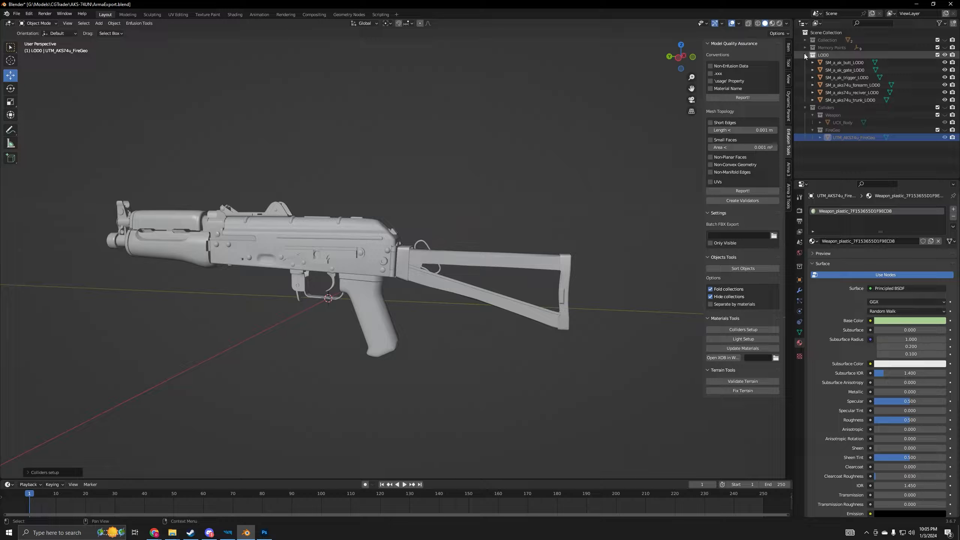
{"action": "left_click", "coordinate": [806, 54]}
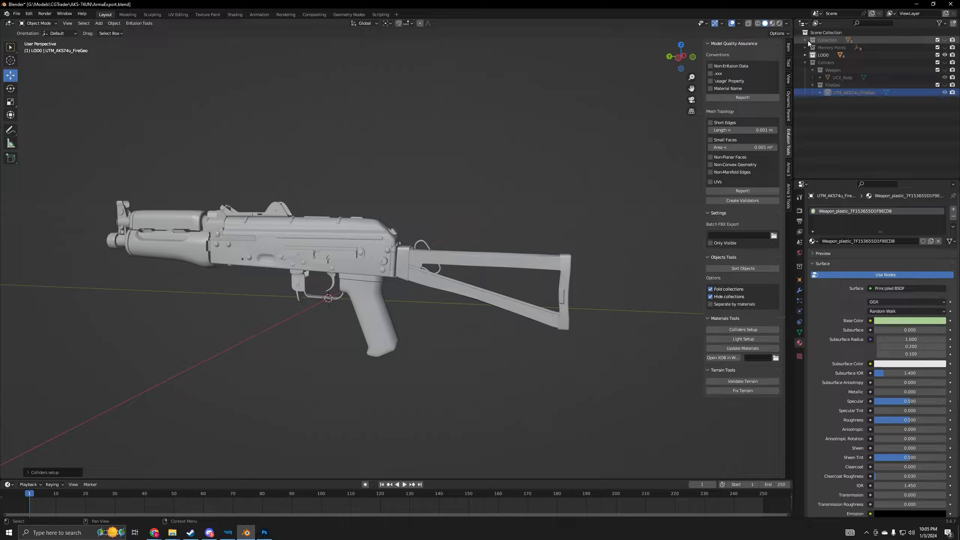
{"action": "left_click", "coordinate": [807, 40]}
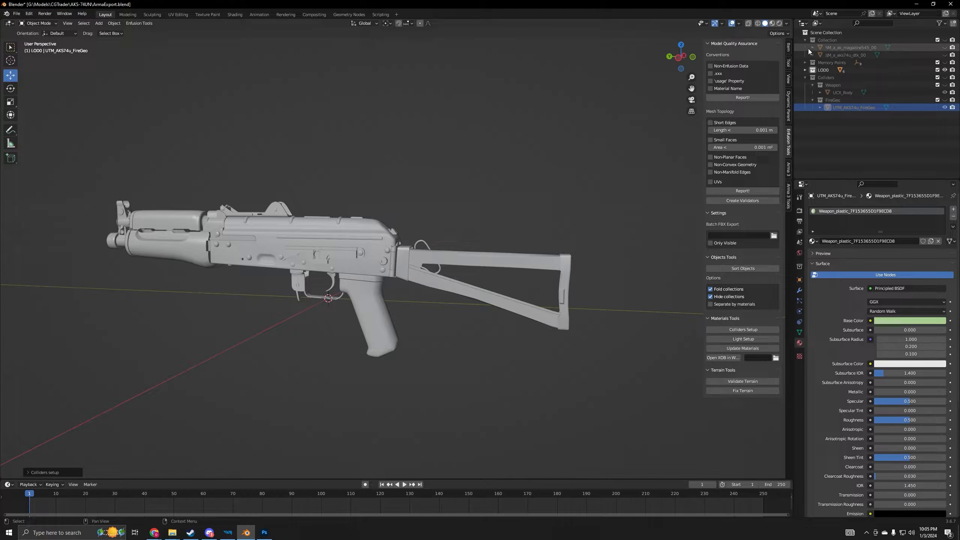
{"action": "left_click", "coordinate": [806, 40]}
Unhide the Memory Points and Colliders collections, including the Weapon and FireGeo subcollections.
{"action": "left_click", "coordinate": [945, 48]}
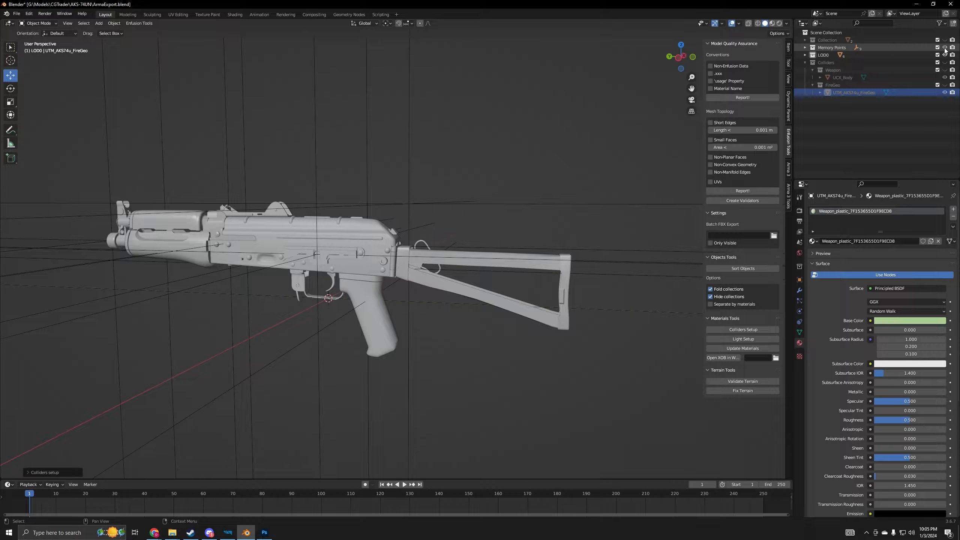
{"action": "left_click", "coordinate": [945, 63]}
{"action": "left_click", "coordinate": [946, 70]}
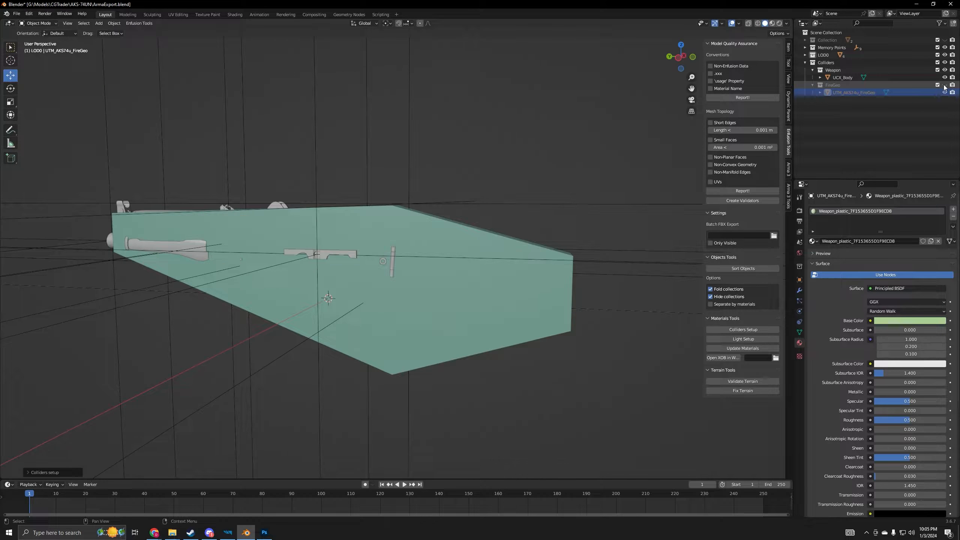
{"action": "left_click", "coordinate": [945, 85]}
{"action": "scroll", "coordinate": [454, 268], "scroll_direction": "down", "scroll_amount": 2}
{"action": "middle_click_drag", "start_coordinate": [430, 265], "coordinate": [383, 169]}
Export the visible objects as FBX, overwriting aks74un.fbx in the mod's AKS74un assets folder.
{"action": "left_click", "coordinate": [16, 13]}
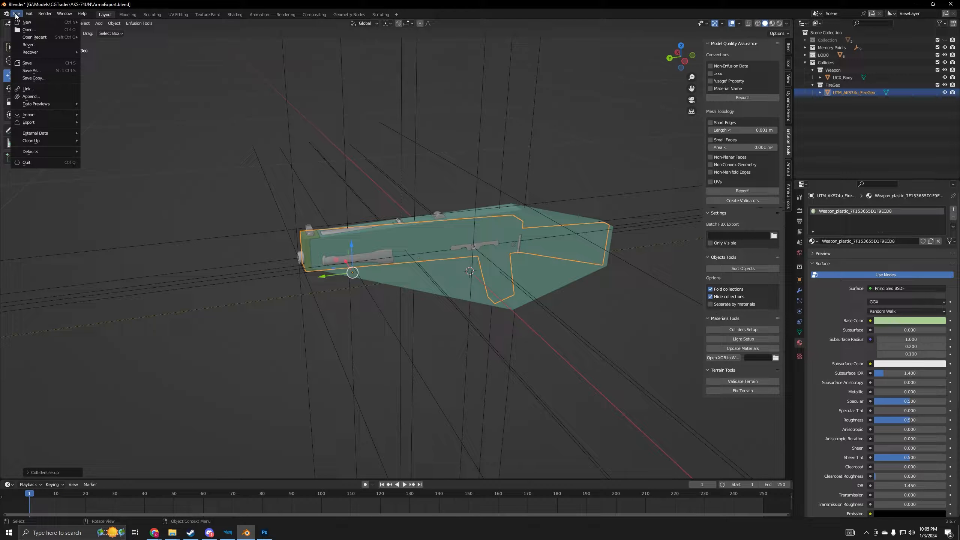
{"action": "mouse_move", "coordinate": [45, 122]}
{"action": "left_click", "coordinate": [137, 197]}
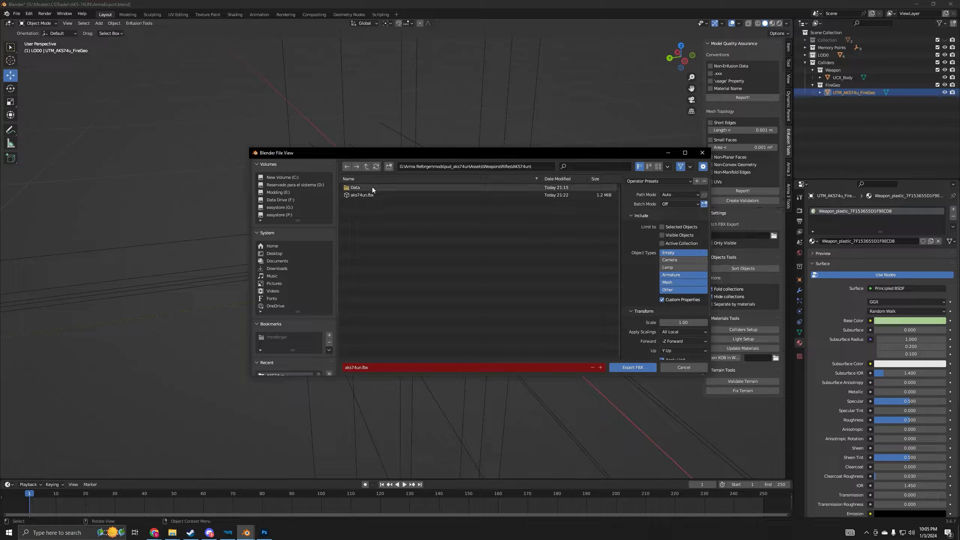
{"action": "left_click", "coordinate": [370, 195]}
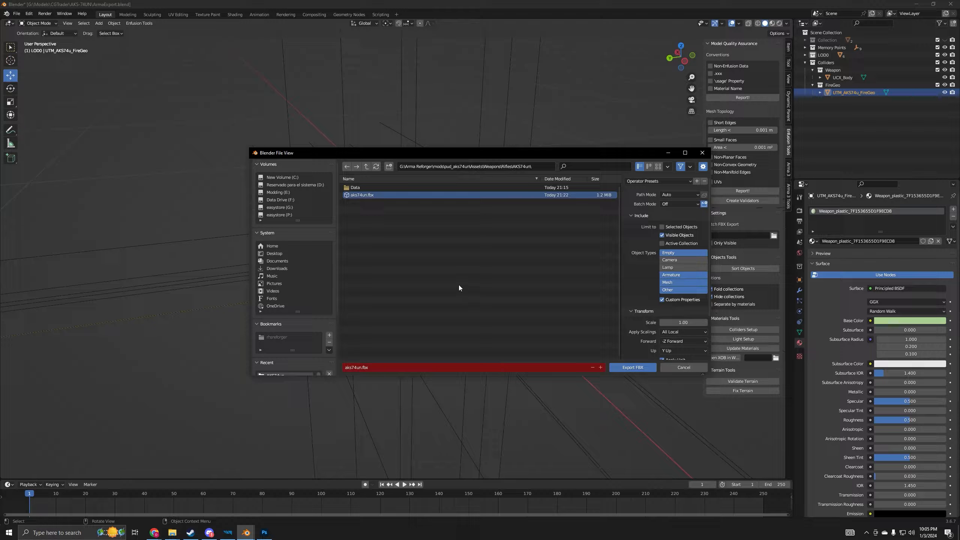
{"action": "scroll", "coordinate": [638, 315], "scroll_direction": "down", "scroll_amount": 3}
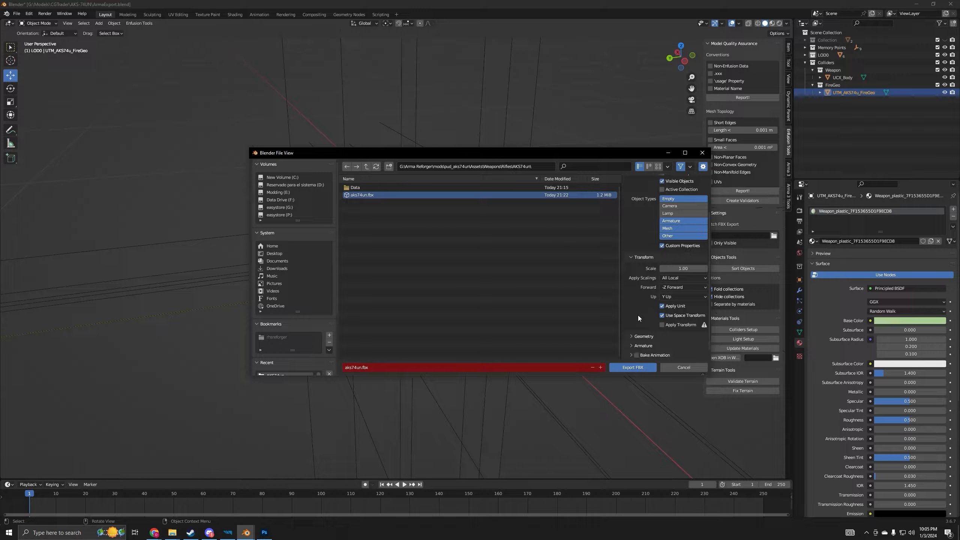
{"action": "left_click", "coordinate": [636, 369]}
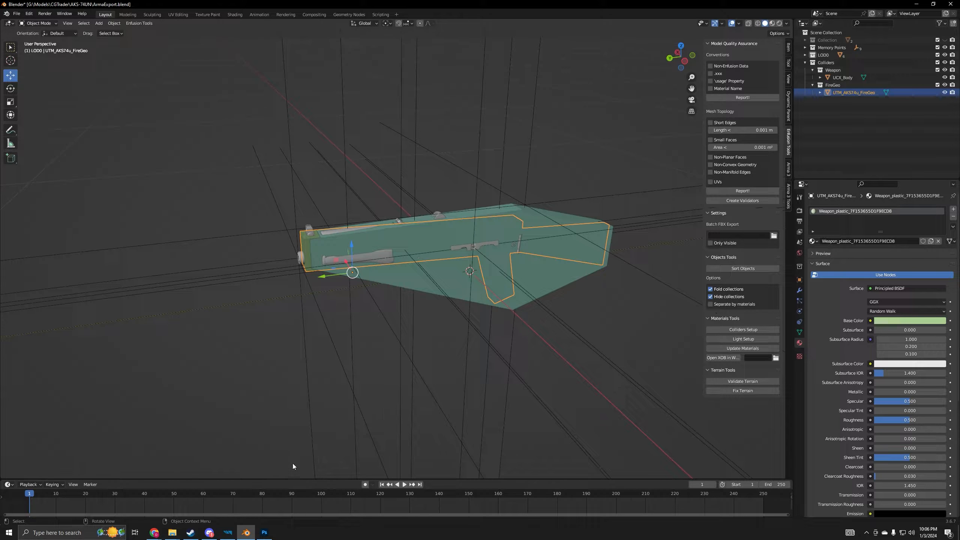
Switch to Enfusion Workbench, dismiss the reimport message and examine the aks74un.xob model.
{"action": "left_click", "coordinate": [228, 533]}
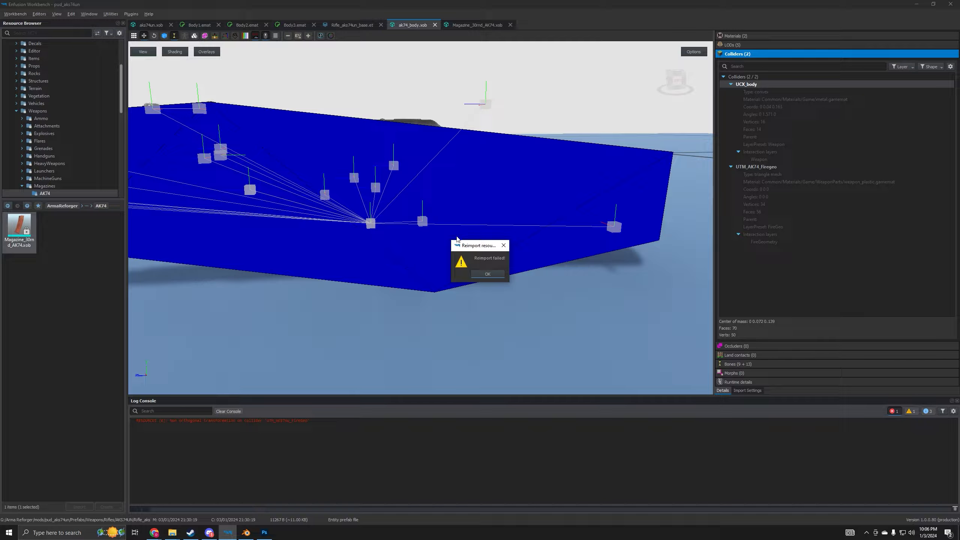
{"action": "left_click", "coordinate": [487, 274]}
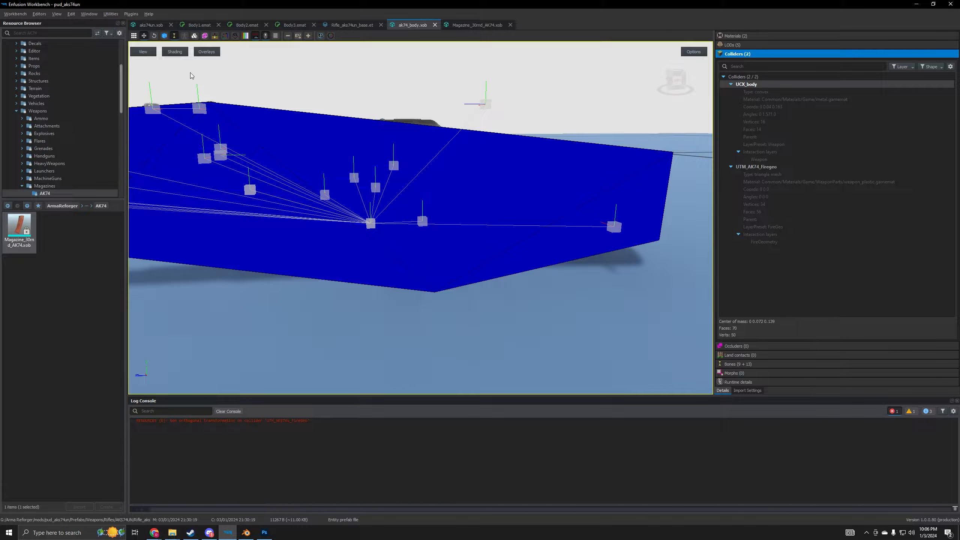
{"action": "left_click", "coordinate": [153, 25]}
{"action": "scroll", "coordinate": [333, 211], "scroll_direction": "down", "scroll_amount": 5}
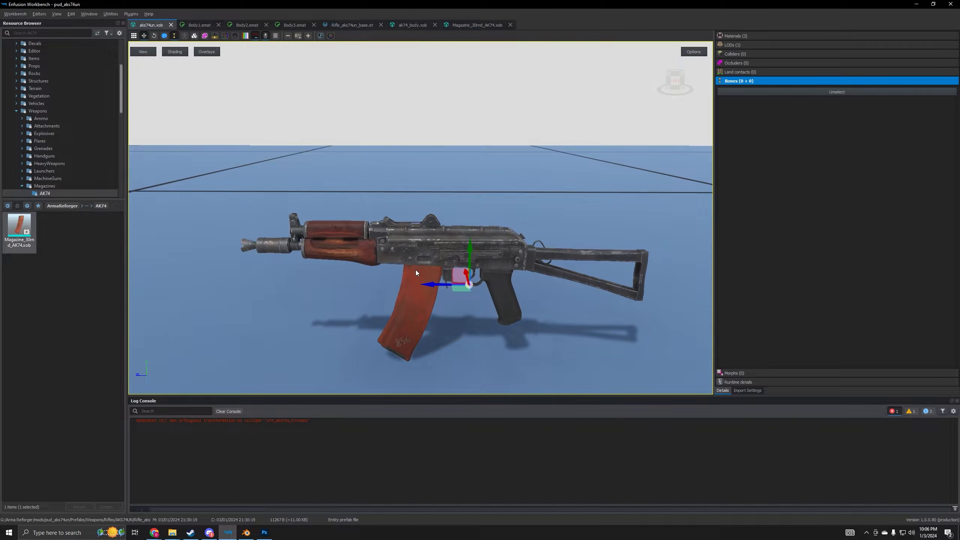
{"action": "middle_click_drag", "start_coordinate": [416, 270], "coordinate": [410, 233]}
{"action": "scroll", "coordinate": [409, 232], "scroll_direction": "up", "scroll_amount": 3}
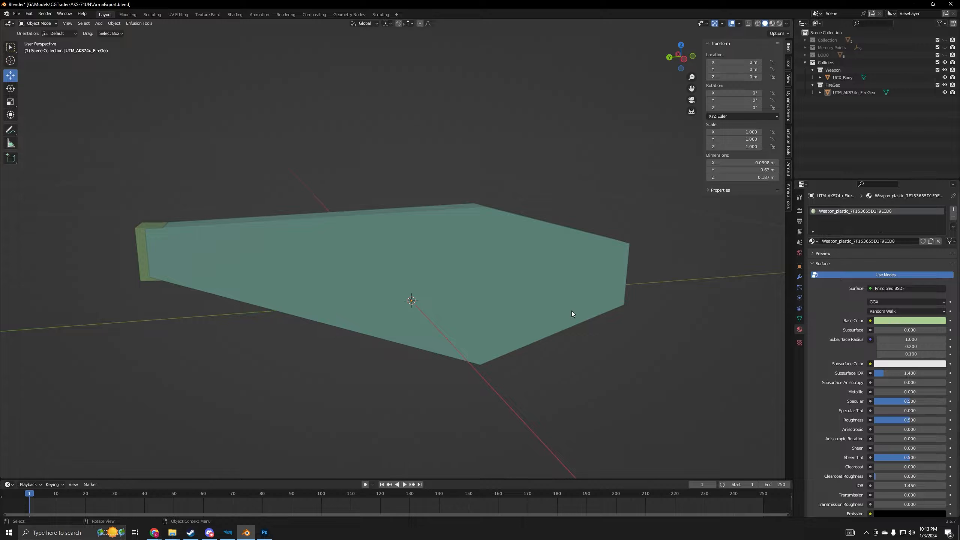
In Blender, unhide the Memory Points and LOD0 collections and select all visible objects.
{"action": "scroll", "coordinate": [572, 311], "scroll_direction": "up", "scroll_amount": 2}
{"action": "scroll", "coordinate": [572, 311], "scroll_direction": "down", "scroll_amount": 3}
{"action": "middle_click_drag", "start_coordinate": [572, 311], "coordinate": [586, 314]}
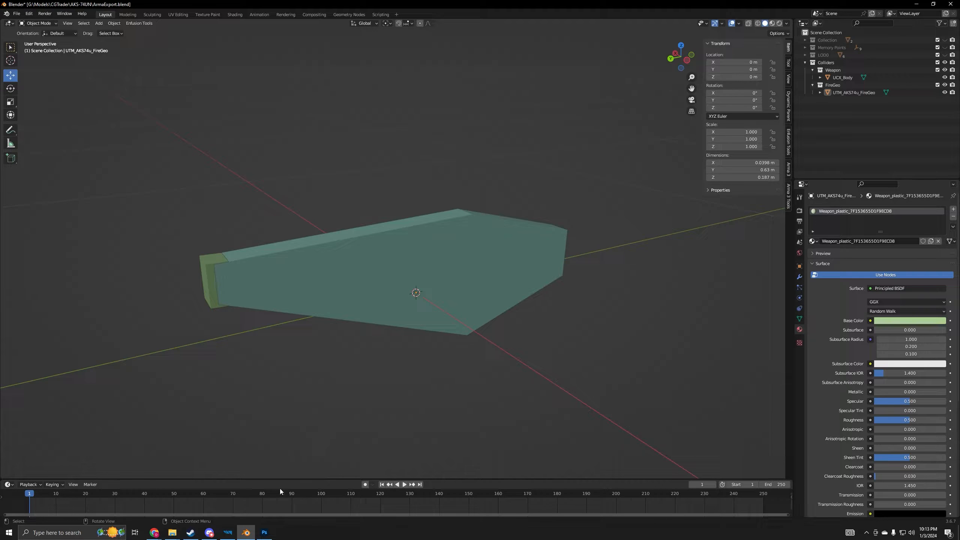
{"action": "left_click", "coordinate": [945, 47]}
{"action": "key", "text": "a"}
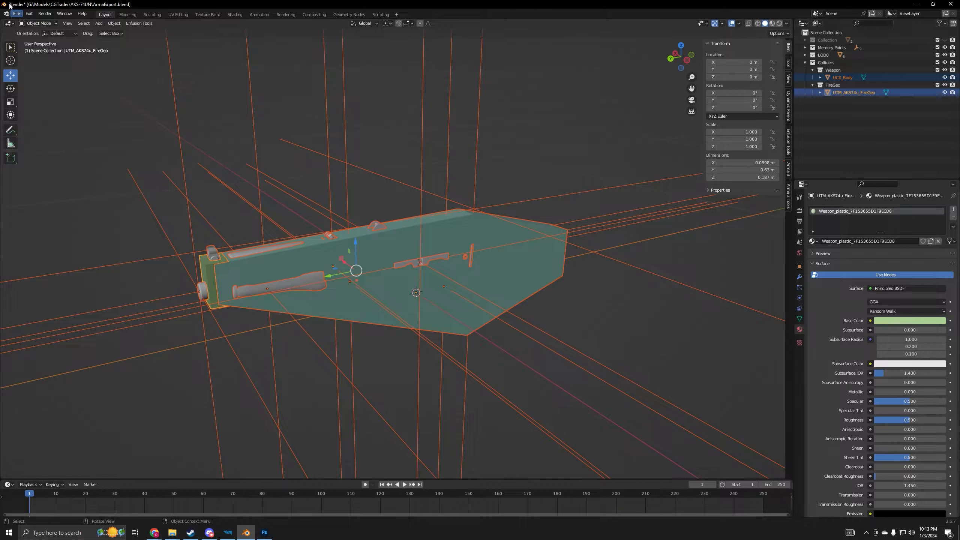
Export the selected objects as FBX, overwriting the existing aks74un.fbx.
{"action": "left_click", "coordinate": [16, 13]}
{"action": "mouse_move", "coordinate": [39, 122]}
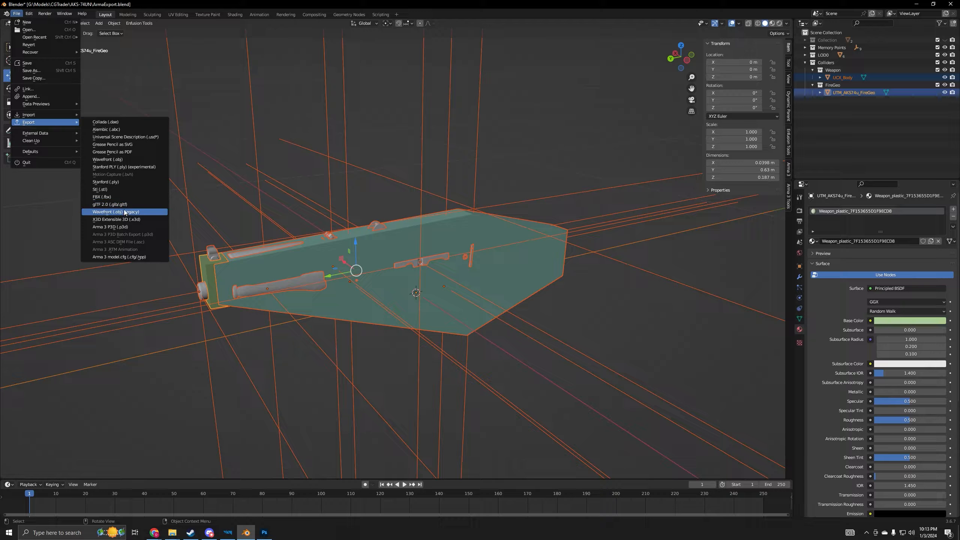
{"action": "left_click", "coordinate": [120, 197]}
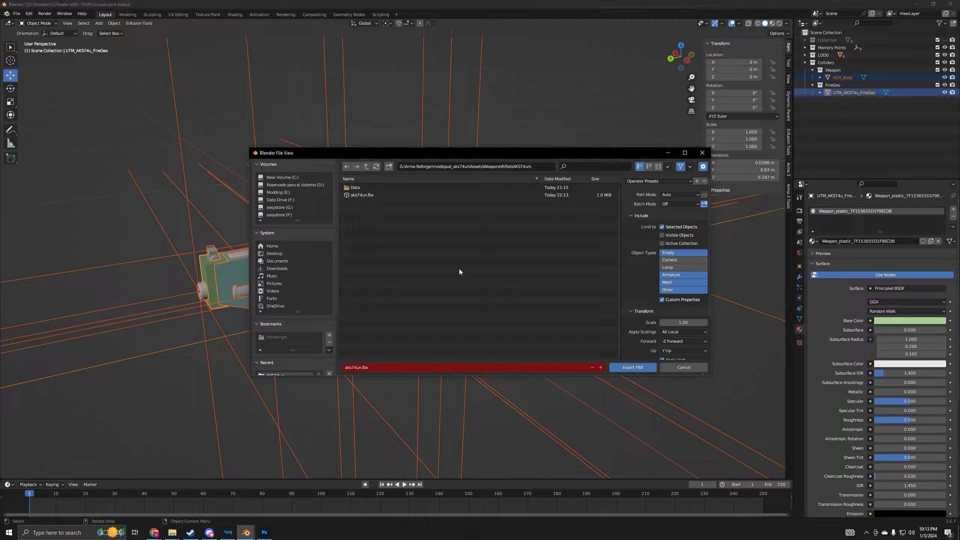
{"action": "left_click", "coordinate": [373, 196]}
{"action": "left_click", "coordinate": [627, 367]}
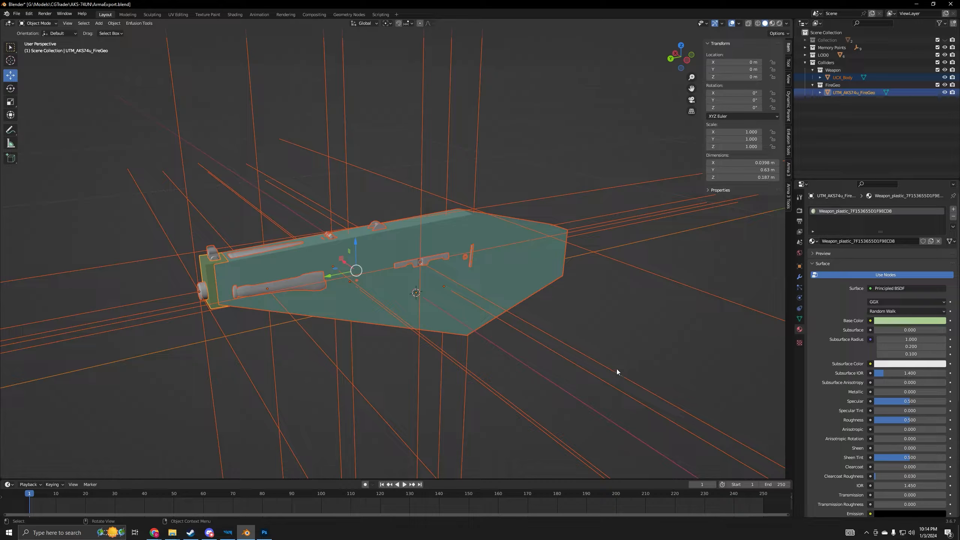
Switch to Enfusion Workbench and examine the details of the UCX_Body and UTM_AKS74u_FireGeo colliders in aks74un.xob.
{"action": "left_click", "coordinate": [230, 533]}
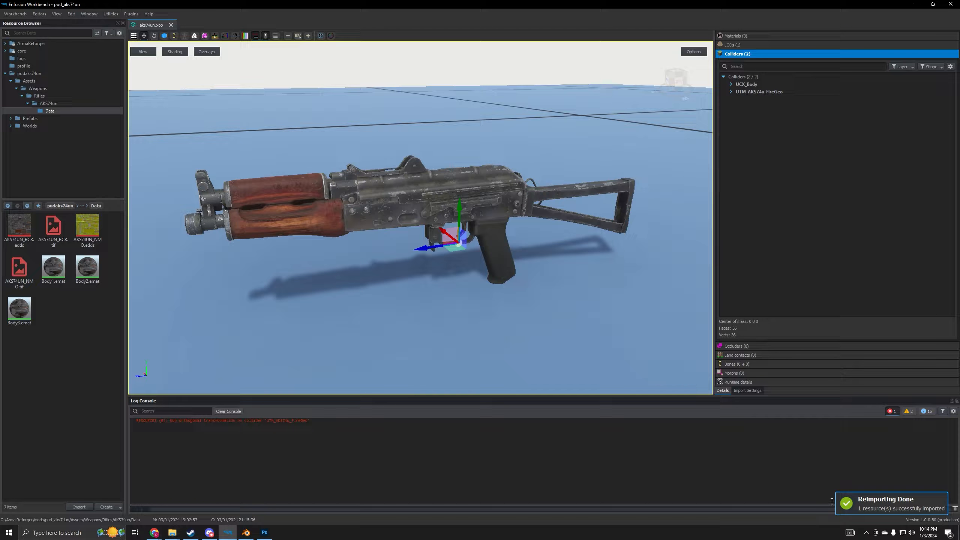
{"action": "middle_click_drag", "start_coordinate": [465, 279], "coordinate": [494, 283]}
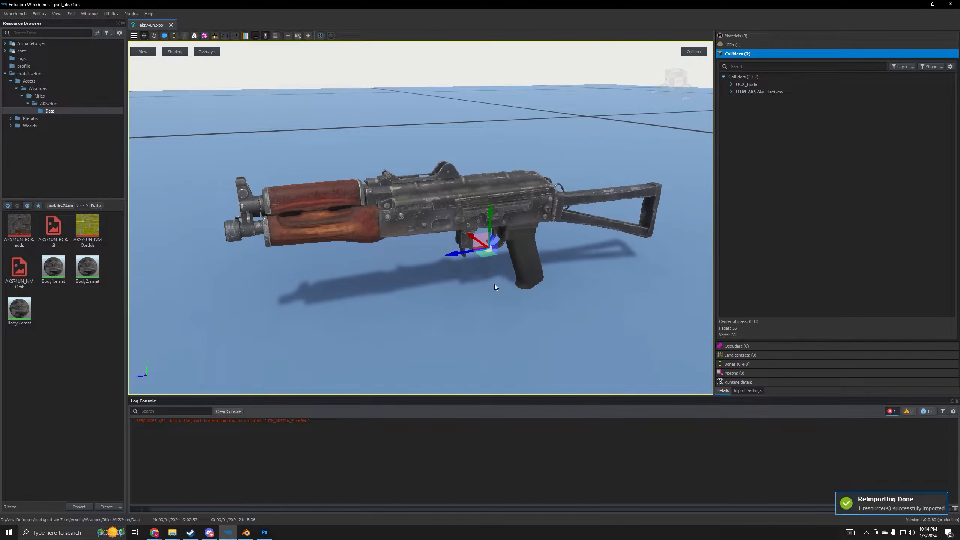
{"action": "right_click_drag", "start_coordinate": [495, 284], "coordinate": [350, 301]}
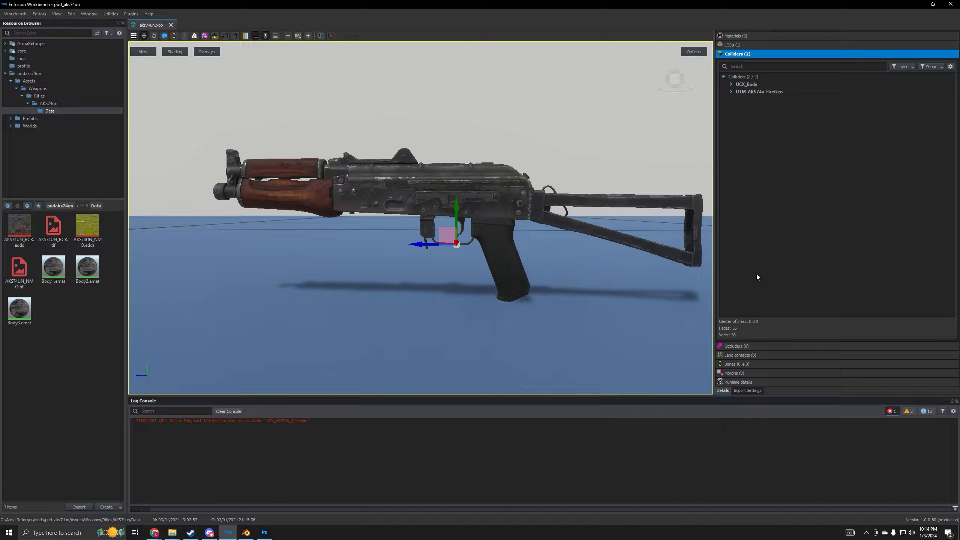
{"action": "left_click", "coordinate": [731, 84]}
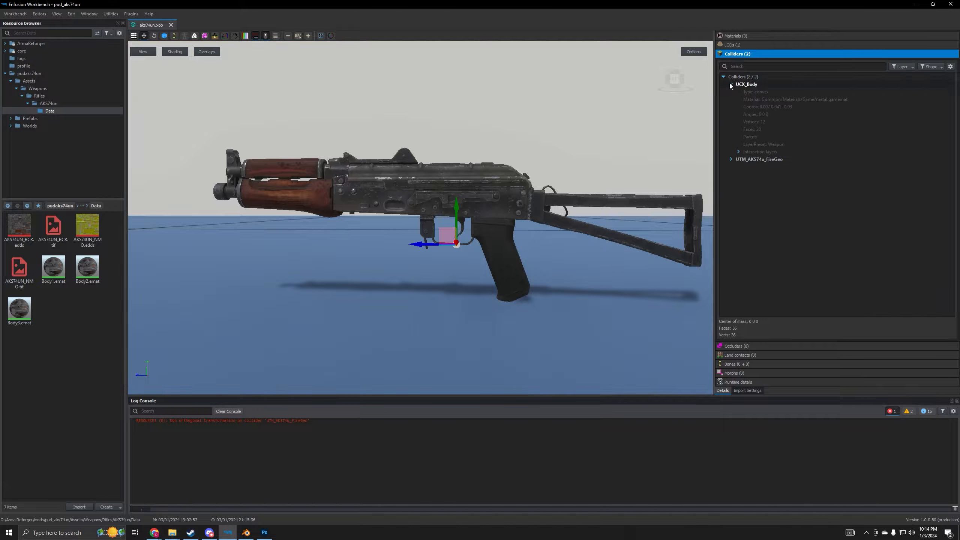
{"action": "left_click", "coordinate": [739, 152]}
{"action": "left_click", "coordinate": [730, 166]}
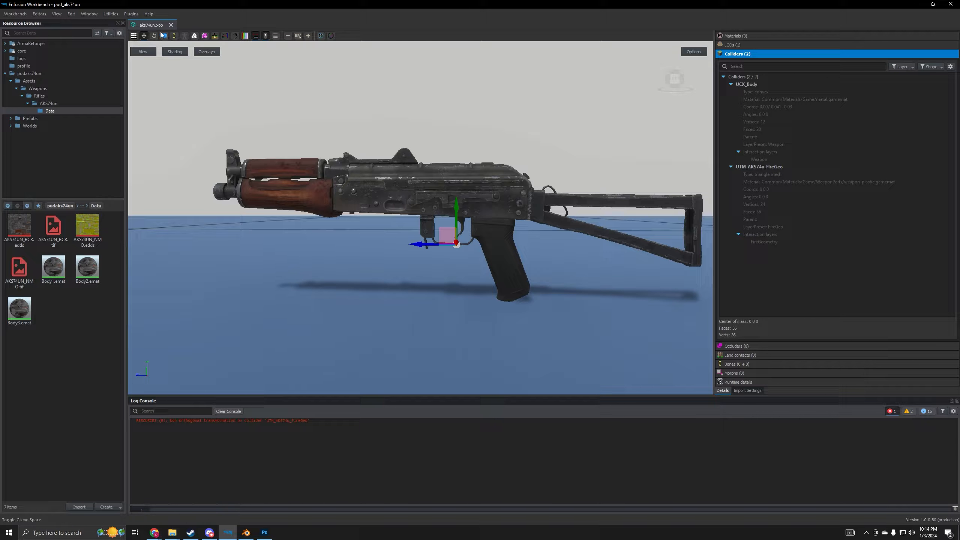
Search the resources for "ak74" and open ak74_body.xob from ArmaReforger's Assets/Weapons/Rifles/AK74 folder.
{"action": "left_click", "coordinate": [36, 32]}
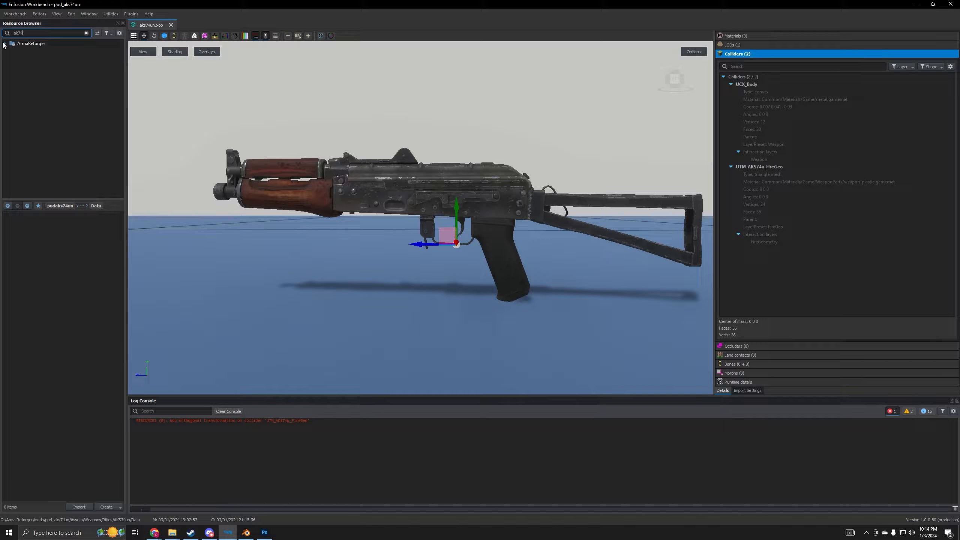
{"action": "left_click", "coordinate": [16, 58]}
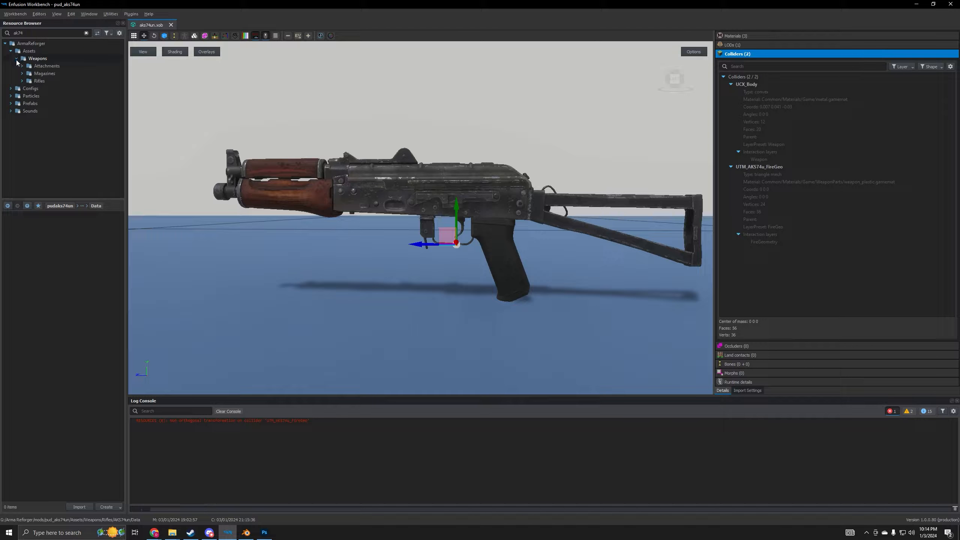
{"action": "left_click", "coordinate": [22, 81]}
{"action": "left_click", "coordinate": [28, 88]}
{"action": "left_click", "coordinate": [44, 88]}
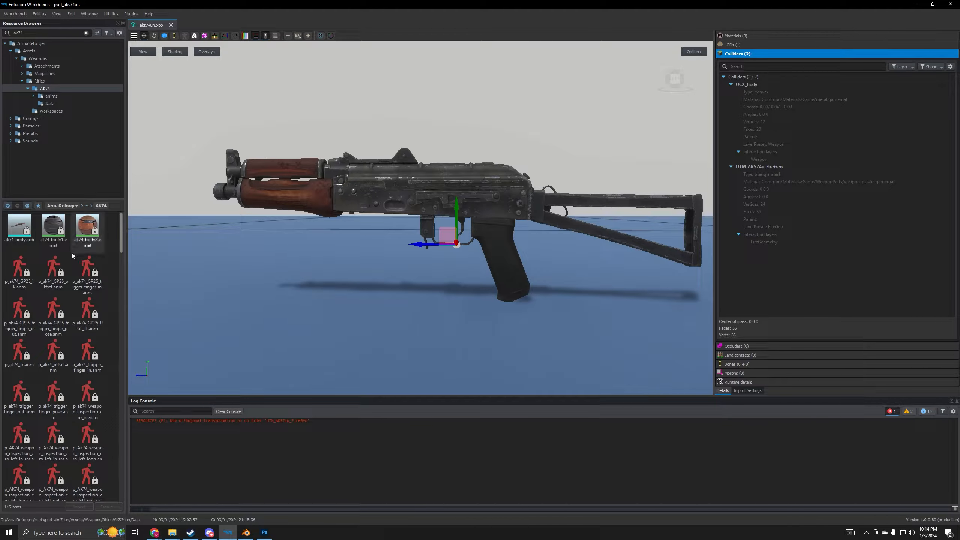
{"action": "double_click", "coordinate": [19, 226]}
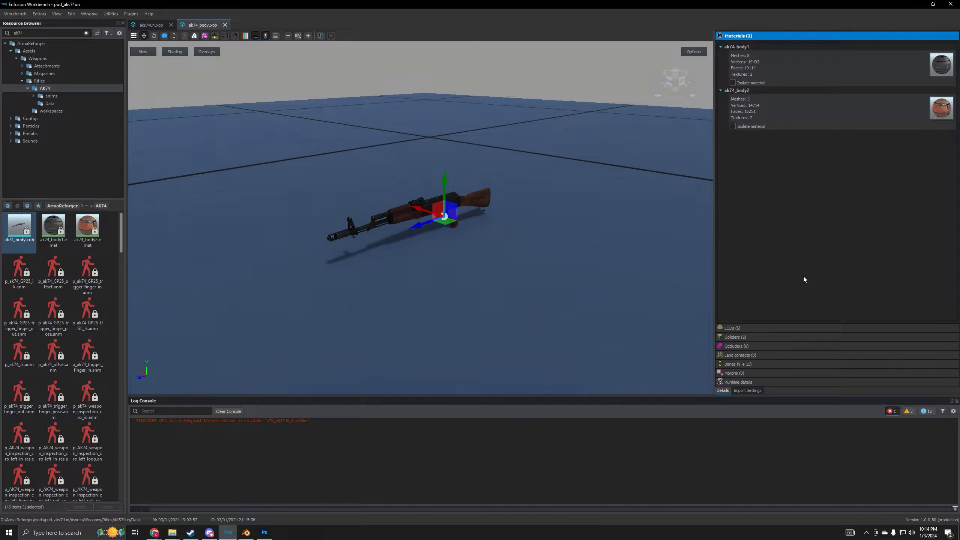
Show the details and interaction layers of the UCX_body and UTM_AK74_Firegeo colliders in ak74_body.xob.
{"action": "left_click", "coordinate": [742, 337]}
{"action": "left_click", "coordinate": [731, 84]}
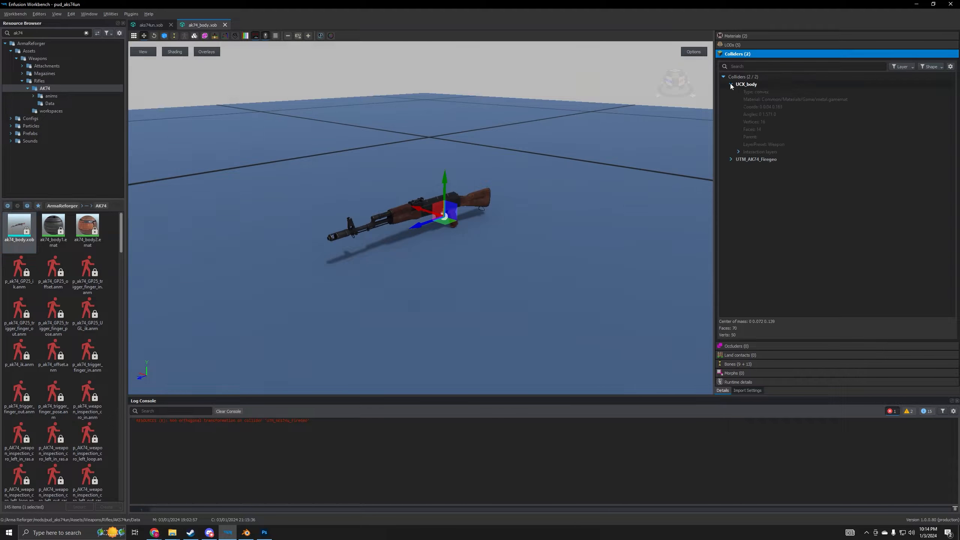
{"action": "left_click", "coordinate": [738, 151]}
{"action": "left_click", "coordinate": [731, 167]}
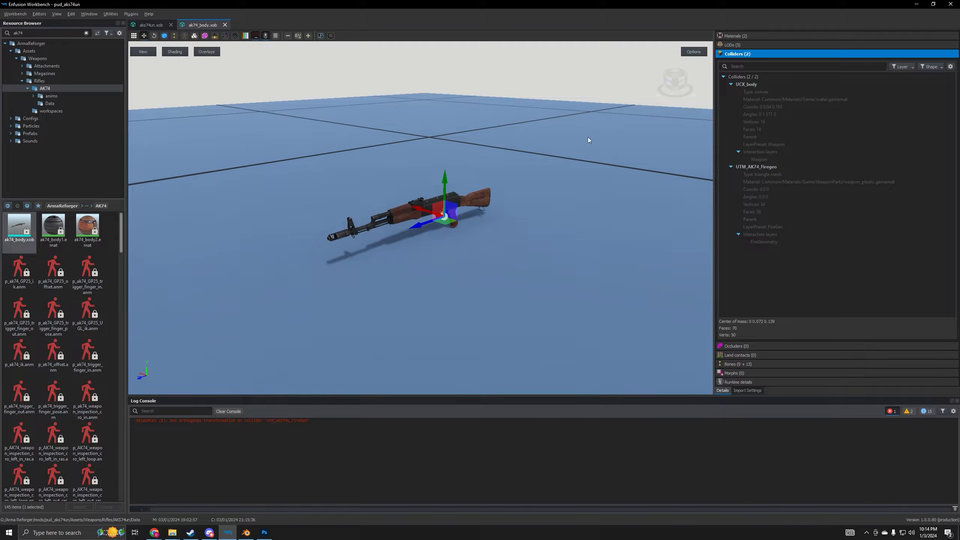
Compare the collider settings of aks74un.xob with those of the reference ak74_body.xob.
{"action": "left_click", "coordinate": [150, 25]}
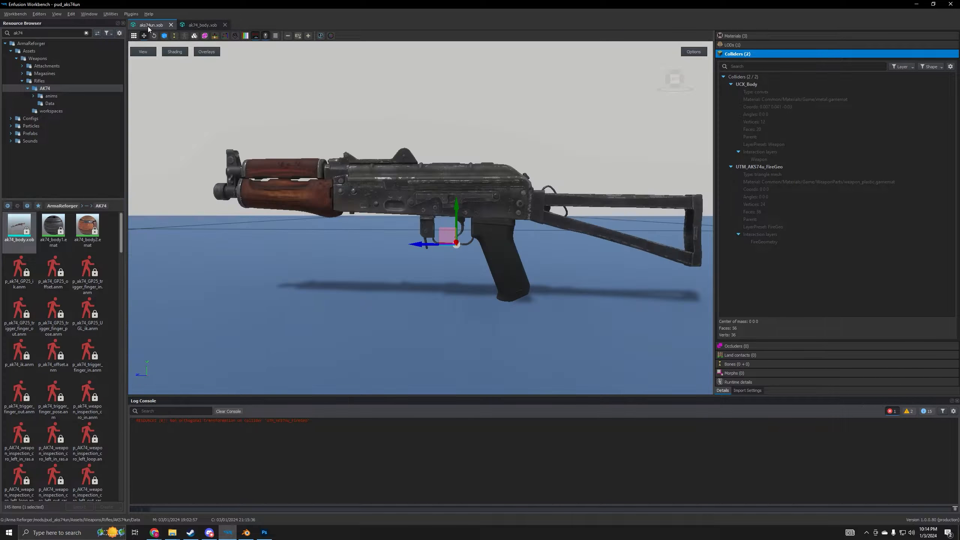
{"action": "left_click", "coordinate": [200, 25]}
{"action": "left_click", "coordinate": [151, 26]}
{"action": "left_click", "coordinate": [190, 25]}
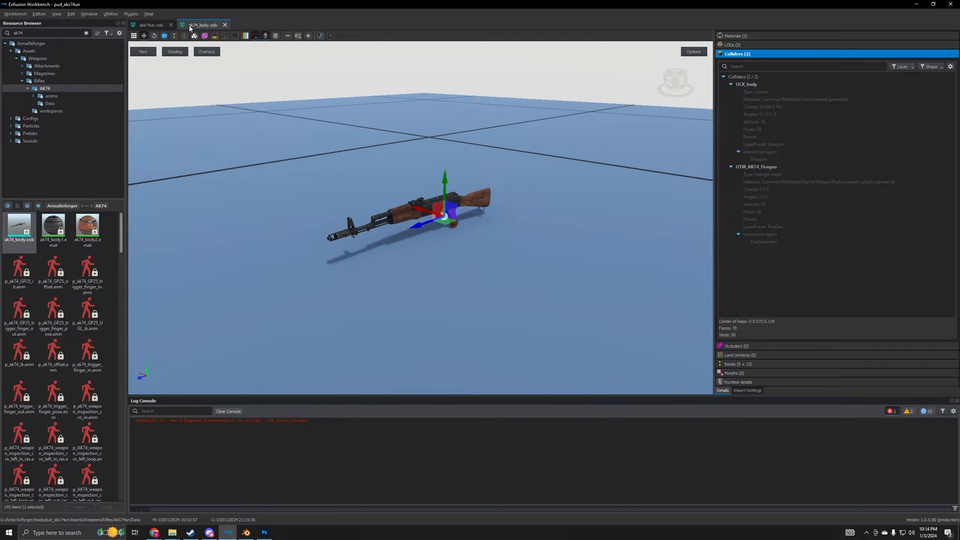
Check the bones of aks74un.xob and open its import settings.
{"action": "left_click", "coordinate": [148, 24]}
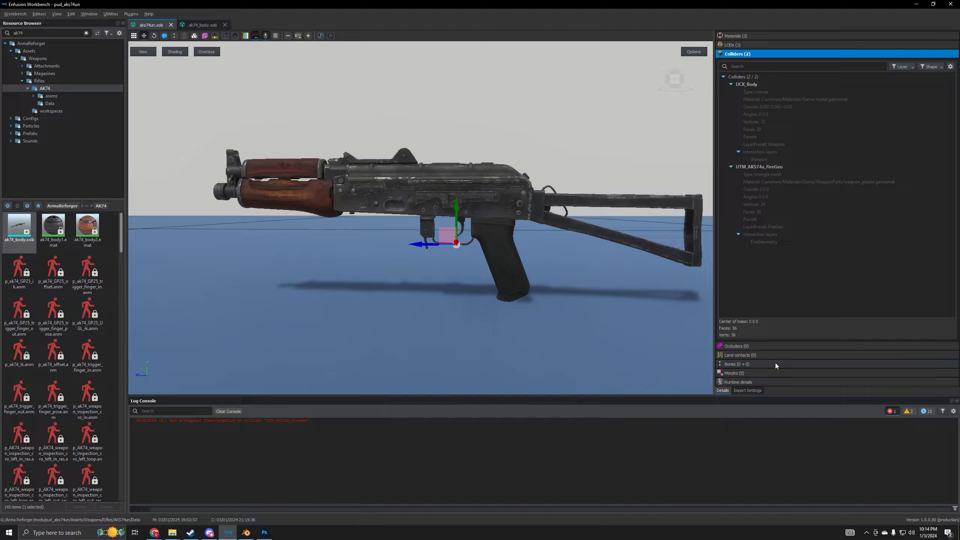
{"action": "left_click", "coordinate": [760, 362]}
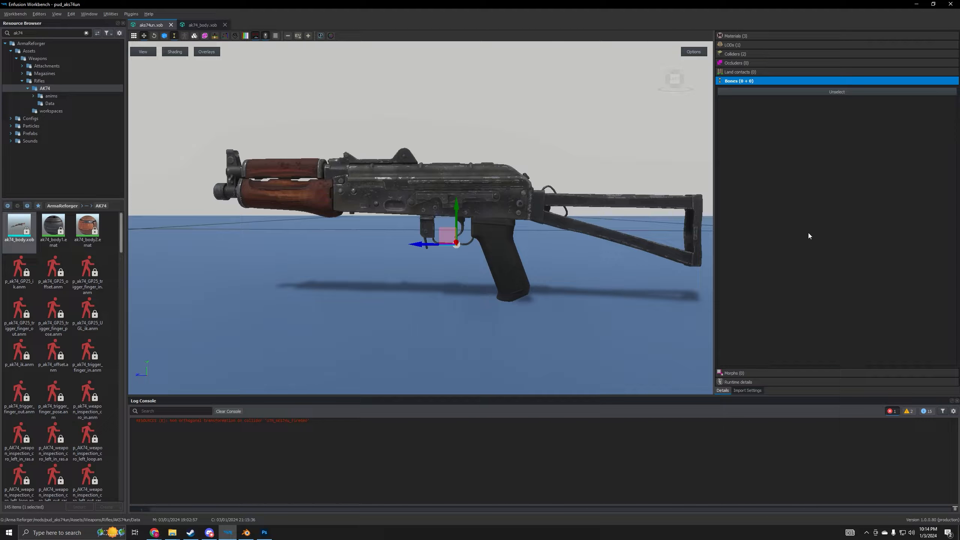
{"action": "left_click", "coordinate": [748, 390]}
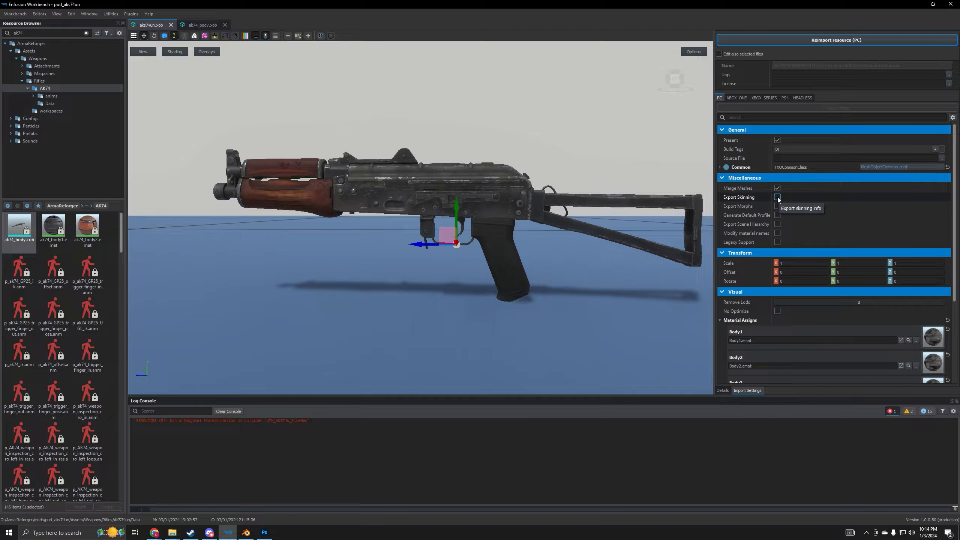
Switch to the Arma Reforger weapon creation wiki in the browser and read the Skeleton & Hierarchy section about bone import options.
{"action": "left_click", "coordinate": [153, 532]}
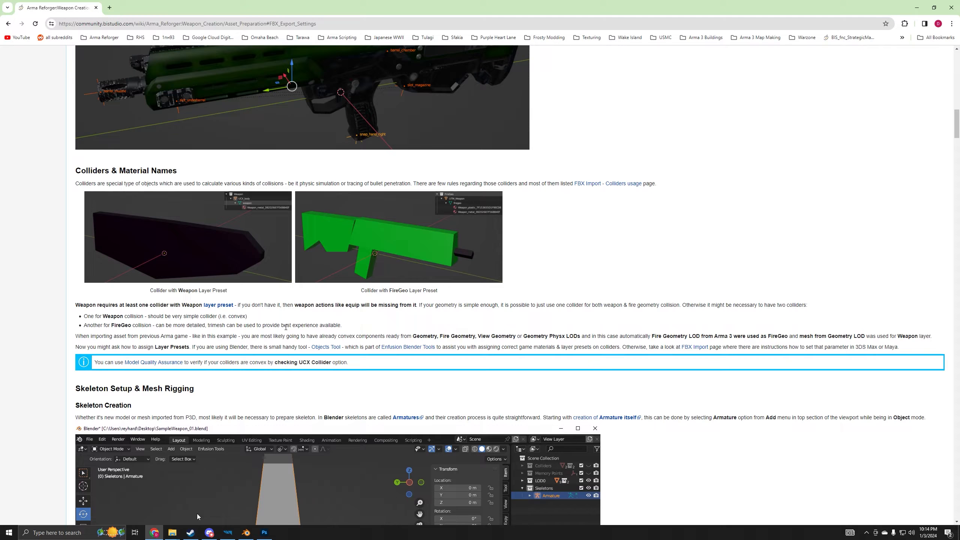
{"action": "scroll", "coordinate": [300, 372], "scroll_direction": "down", "scroll_amount": 1}
{"action": "scroll", "coordinate": [300, 372], "scroll_direction": "down", "scroll_amount": 12}
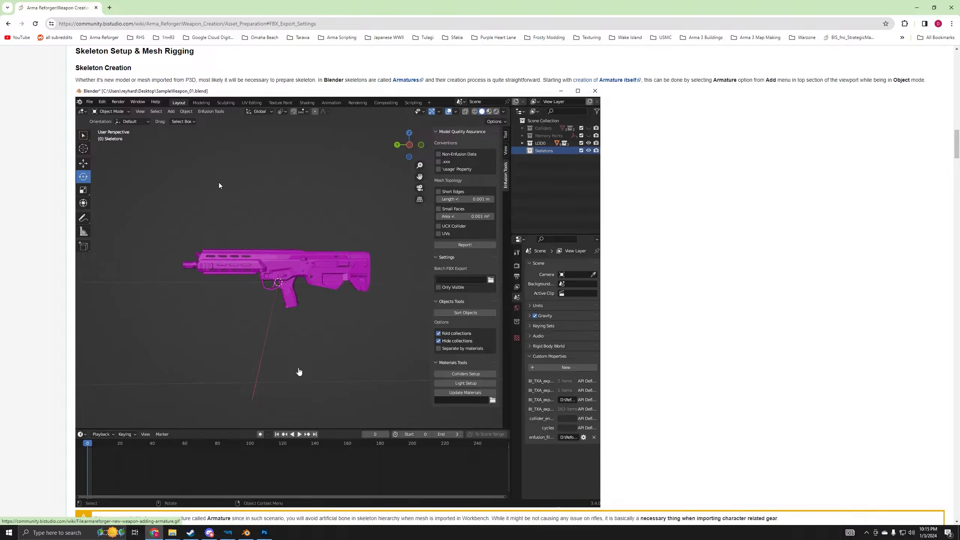
{"action": "scroll", "coordinate": [300, 370], "scroll_direction": "down", "scroll_amount": 15}
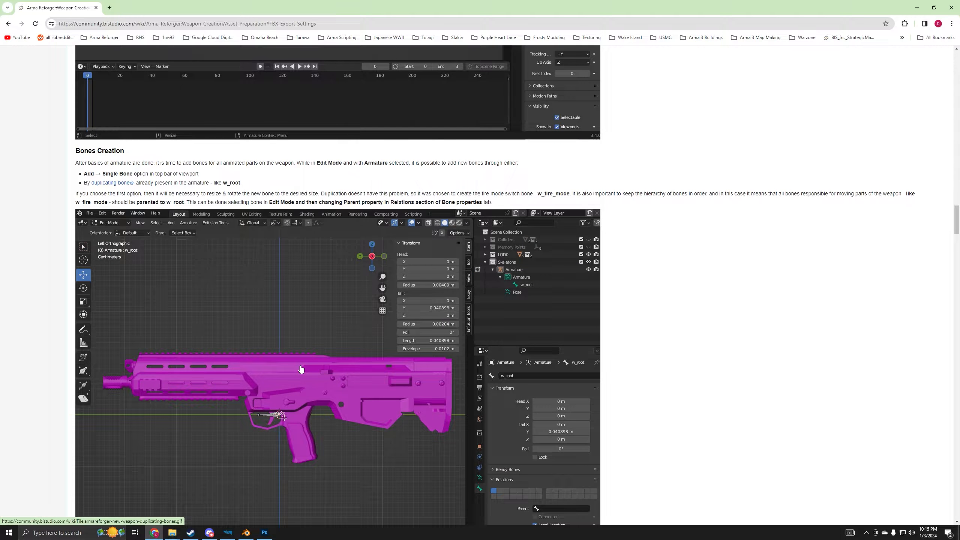
{"action": "scroll", "coordinate": [302, 368], "scroll_direction": "down", "scroll_amount": 15}
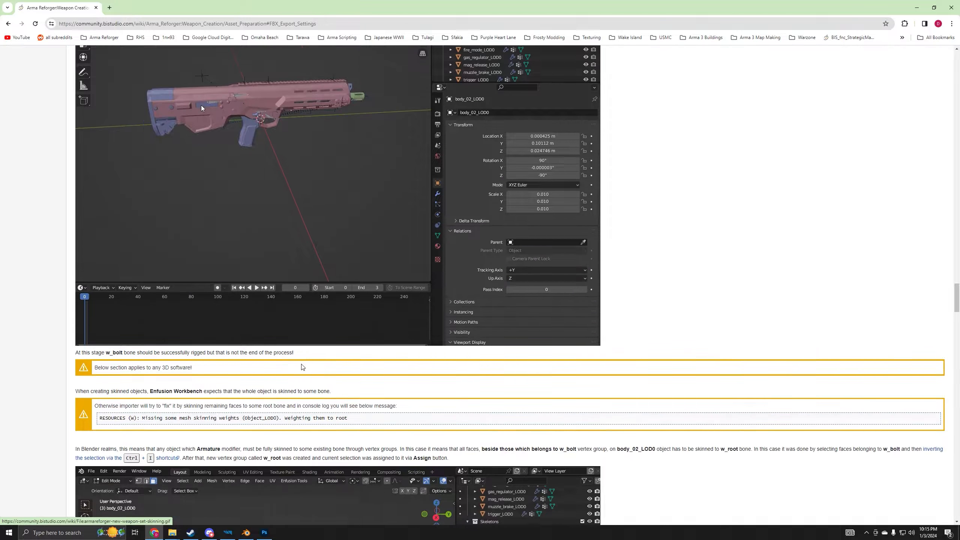
{"action": "scroll", "coordinate": [302, 368], "scroll_direction": "down", "scroll_amount": 15}
{"action": "scroll", "coordinate": [358, 368], "scroll_direction": "up", "scroll_amount": 5}
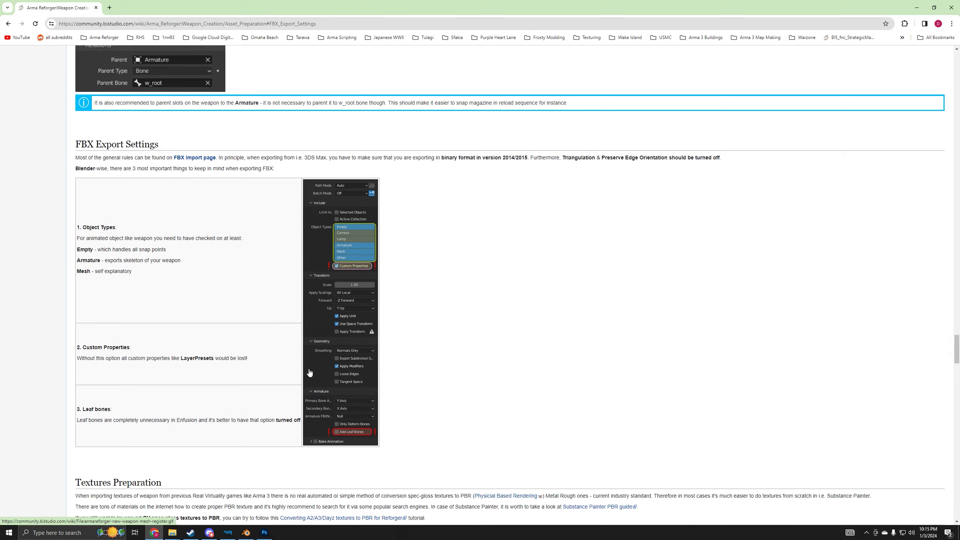
{"action": "scroll", "coordinate": [357, 368], "scroll_direction": "down", "scroll_amount": 12}
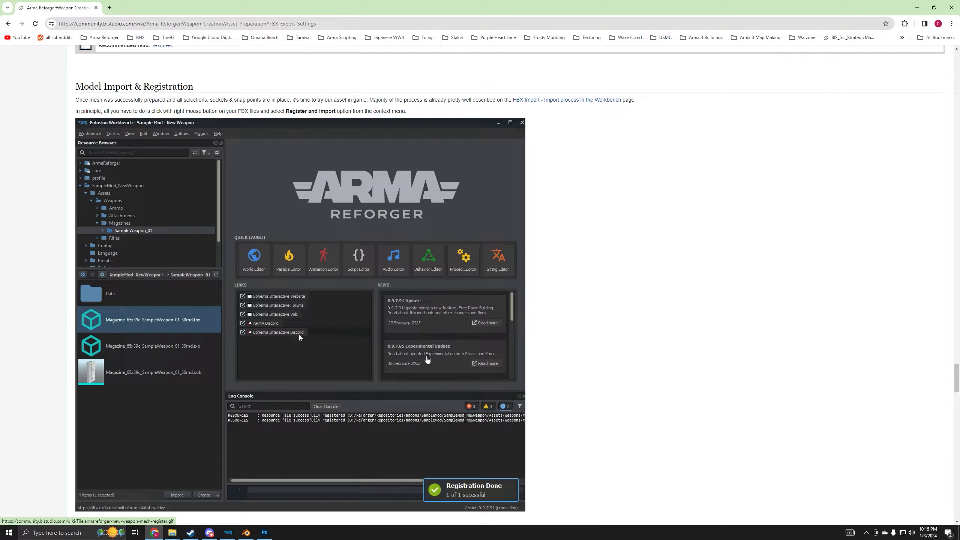
{"action": "scroll", "coordinate": [408, 373], "scroll_direction": "down", "scroll_amount": 7}
{"action": "scroll", "coordinate": [406, 369], "scroll_direction": "up", "scroll_amount": 5}
{"action": "scroll", "coordinate": [381, 328], "scroll_direction": "down", "scroll_amount": 6}
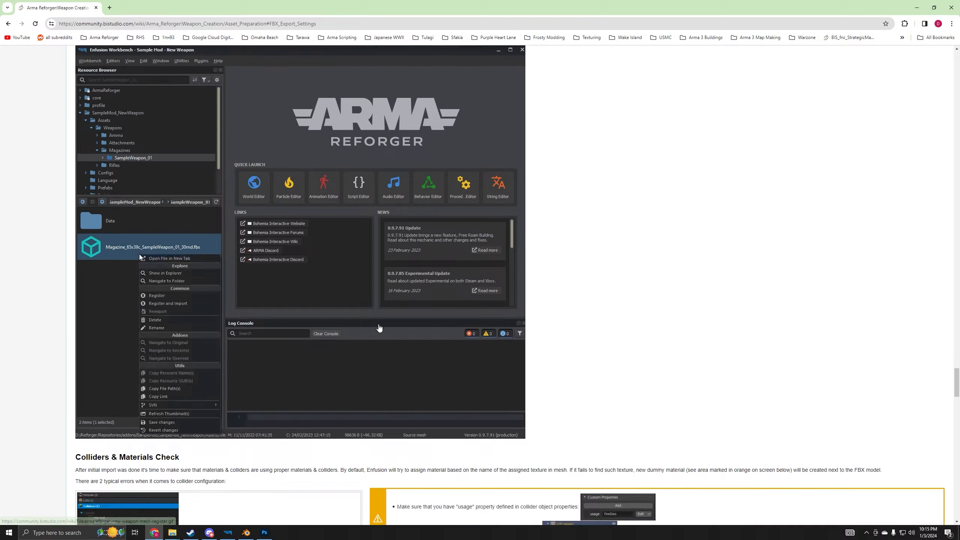
{"action": "scroll", "coordinate": [541, 336], "scroll_direction": "down", "scroll_amount": 5}
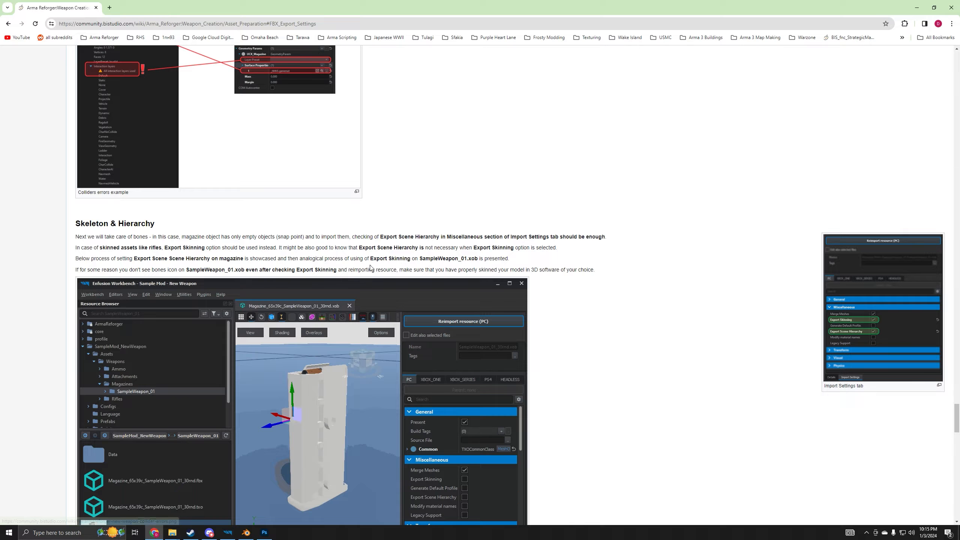
{"action": "scroll", "coordinate": [354, 265], "scroll_direction": "up", "scroll_amount": 1}
{"action": "scroll", "coordinate": [235, 269], "scroll_direction": "down", "scroll_amount": 9}
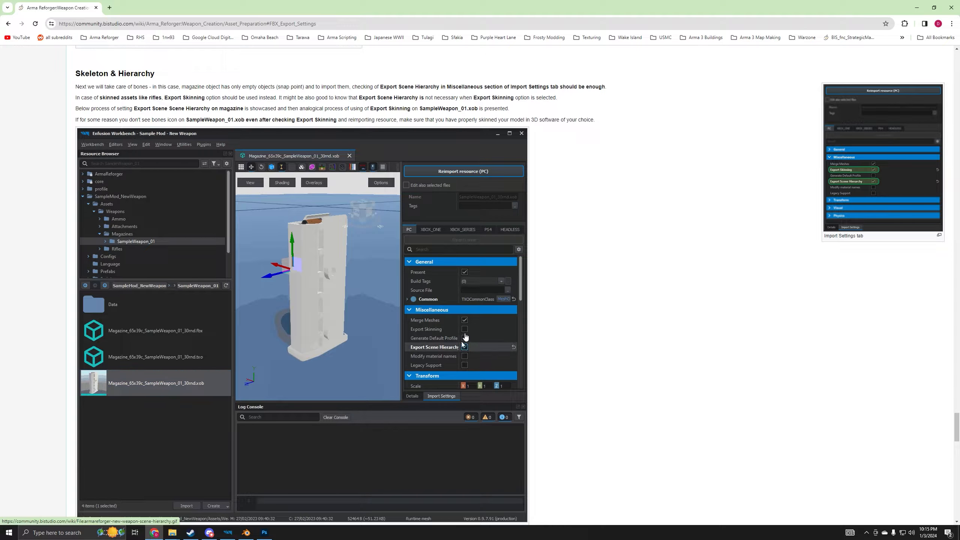
Return to Enfusion Workbench, enable Export Scene Hierarchy for aks74un.xob and reimport the resource for PC.
{"action": "left_click", "coordinate": [228, 532]}
{"action": "left_click", "coordinate": [778, 224]}
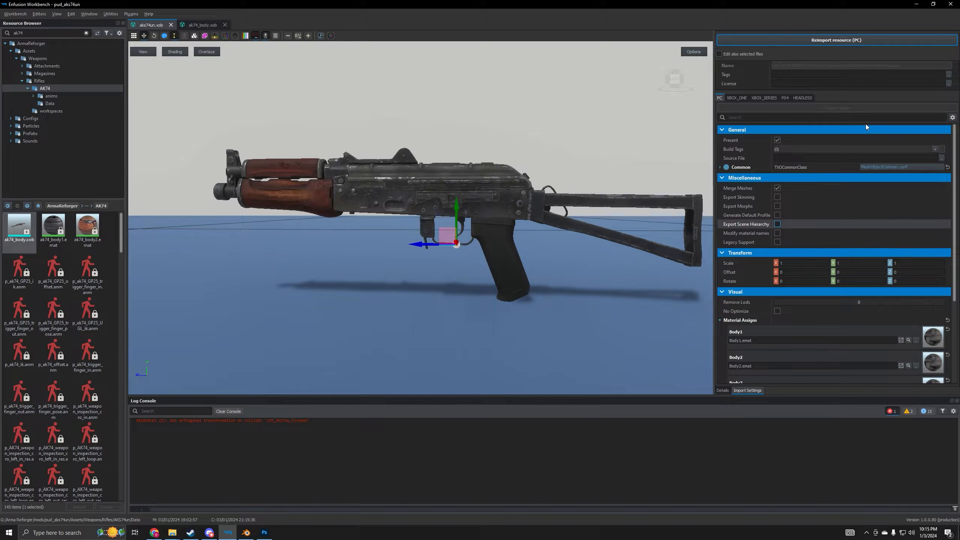
{"action": "left_click", "coordinate": [826, 42]}
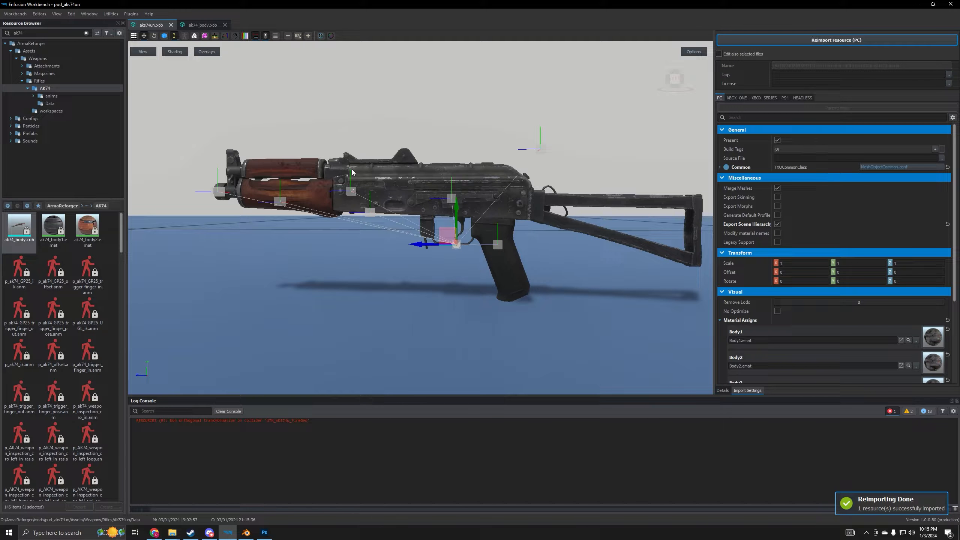
Inspect the imported bones of aks74un.xob around the rifle and locate the snap_weapon point.
{"action": "left_click", "coordinate": [722, 391]}
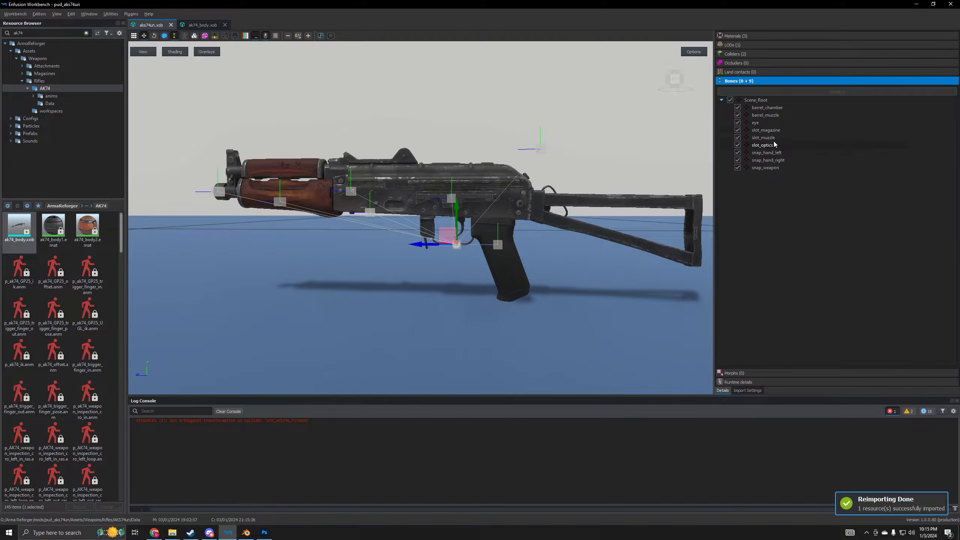
{"action": "right_click_drag", "start_coordinate": [459, 246], "coordinate": [559, 167]}
{"action": "right_click_drag", "start_coordinate": [510, 328], "coordinate": [557, 282]}
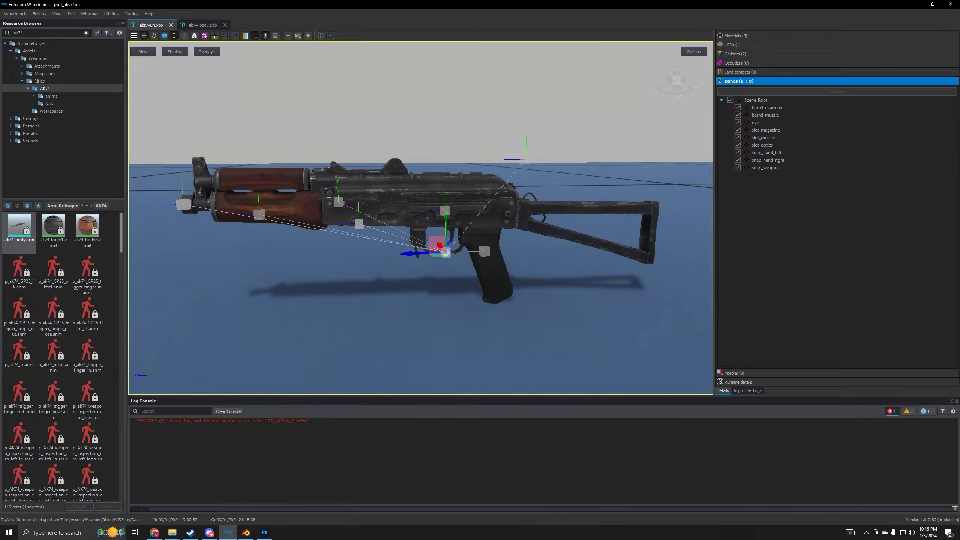
{"action": "mouse_move", "coordinate": [278, 326]}
{"action": "right_mouse_down"}
{"action": "mouse_move", "coordinate": [435, 324]}
{"action": "mouse_move", "coordinate": [465, 310]}
{"action": "mouse_move", "coordinate": [297, 312]}
{"action": "mouse_move", "coordinate": [290, 326]}
{"action": "right_mouse_up"}
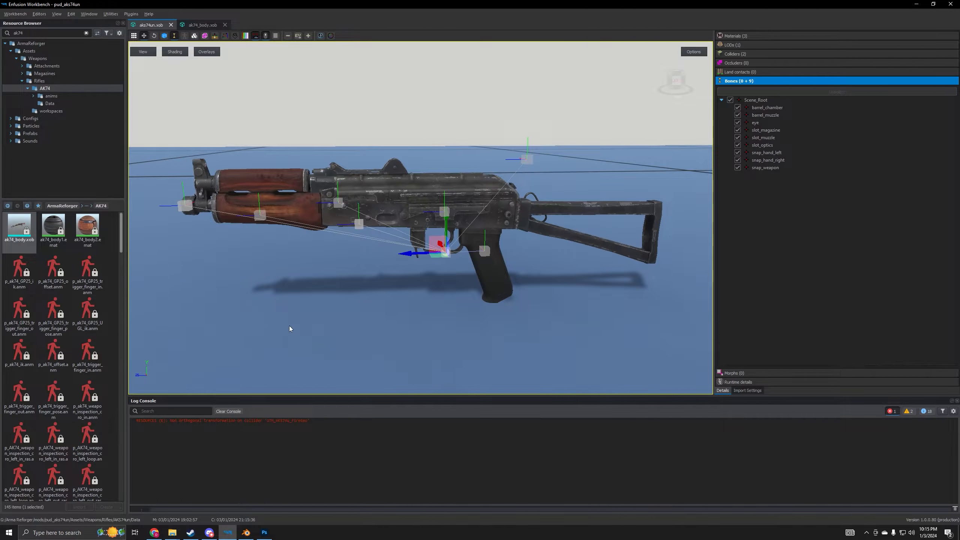
{"action": "middle_click_drag", "start_coordinate": [289, 325], "coordinate": [412, 326]}
{"action": "scroll", "coordinate": [412, 326], "scroll_direction": "up", "scroll_amount": 5}
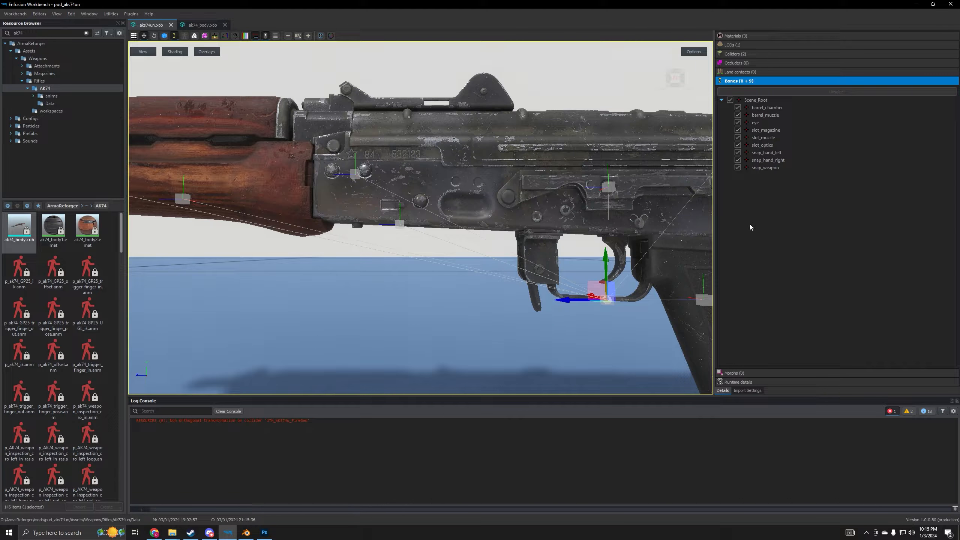
{"action": "left_click", "coordinate": [777, 169]}
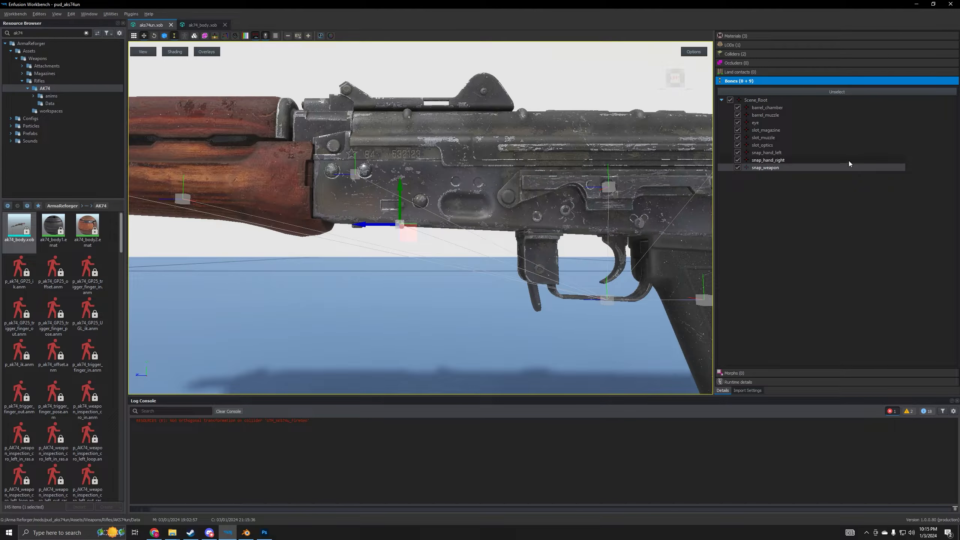
Switch to Blender and hide the snap_weapon empty in the Memory Points collection.
{"action": "left_click", "coordinate": [246, 533]}
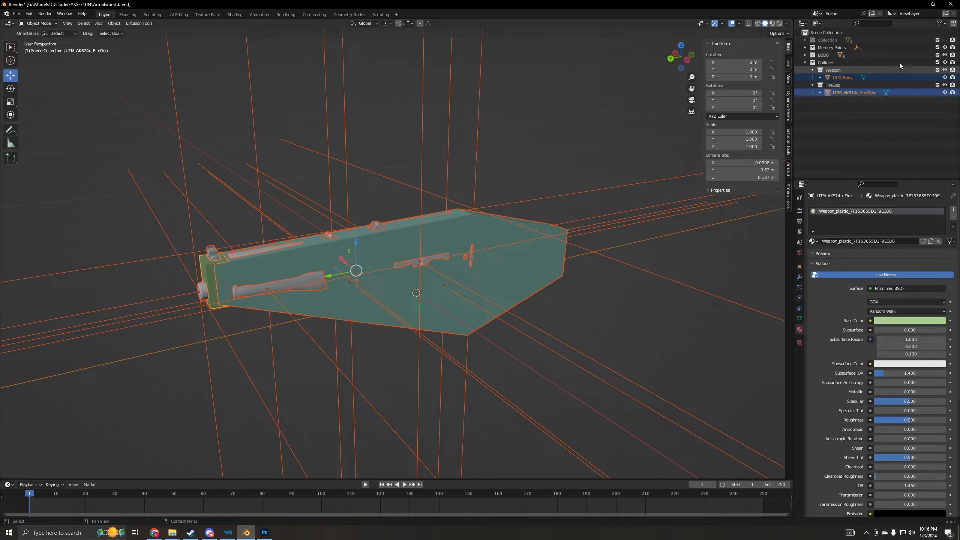
{"action": "left_click", "coordinate": [804, 48]}
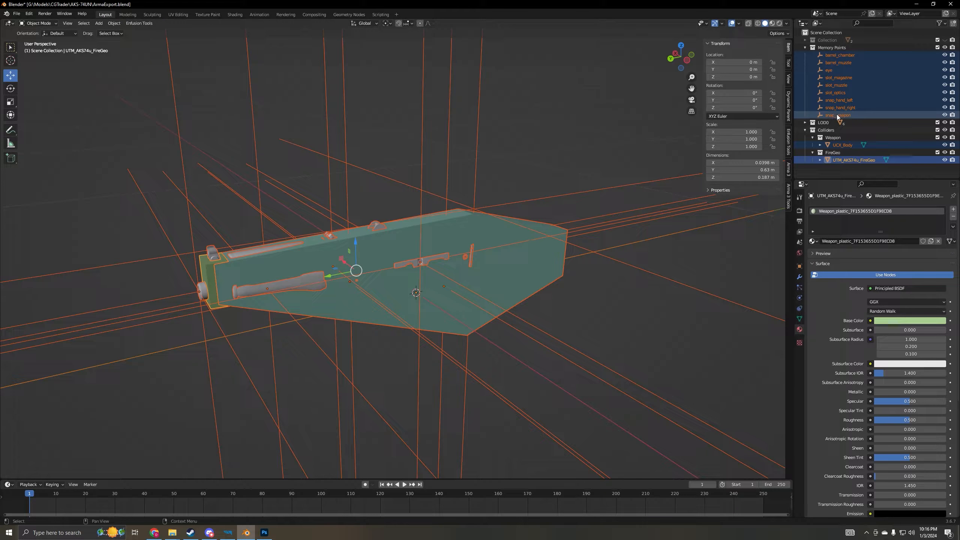
{"action": "left_click", "coordinate": [945, 115]}
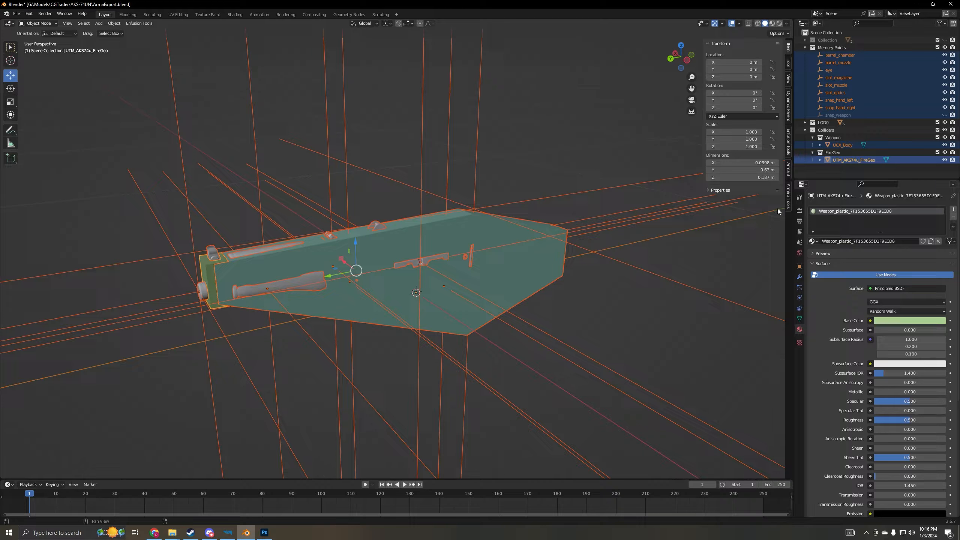
Select all visible objects and export them as FBX with Selected Objects and Custom Properties enabled, overwriting aks74un.fbx.
{"action": "left_click", "coordinate": [706, 312]}
{"action": "scroll", "coordinate": [681, 329], "scroll_direction": "down", "scroll_amount": 3}
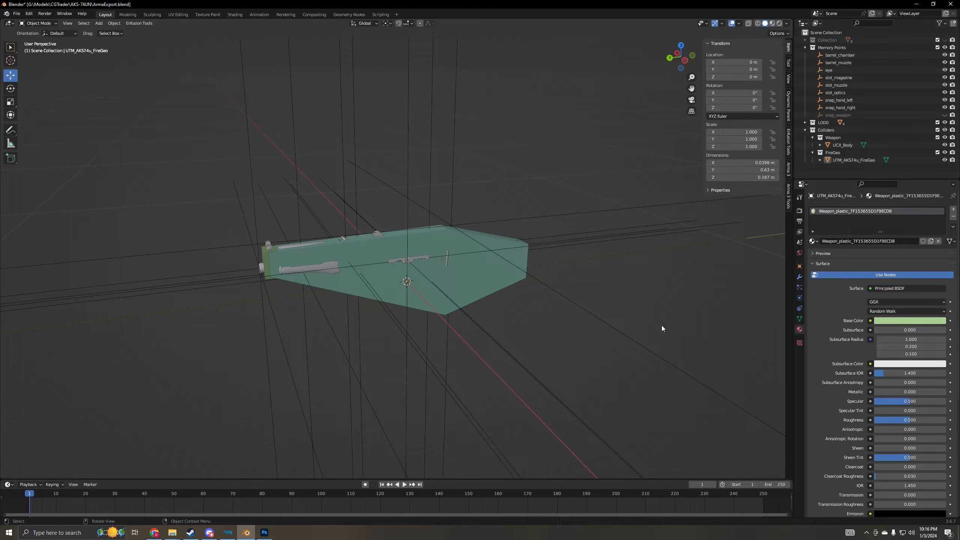
{"action": "key", "text": "a"}
{"action": "left_click", "coordinate": [16, 13]}
{"action": "mouse_move", "coordinate": [46, 122]}
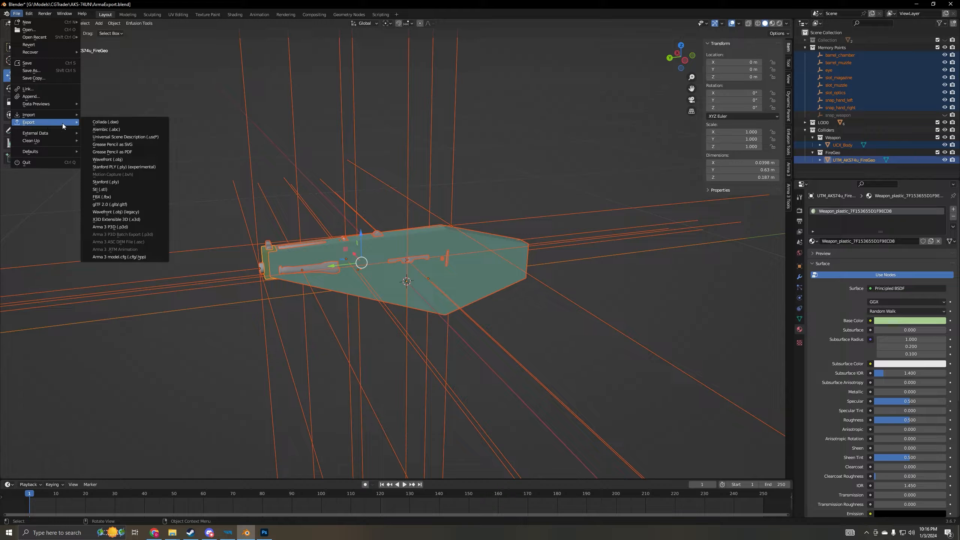
{"action": "left_click", "coordinate": [126, 197]}
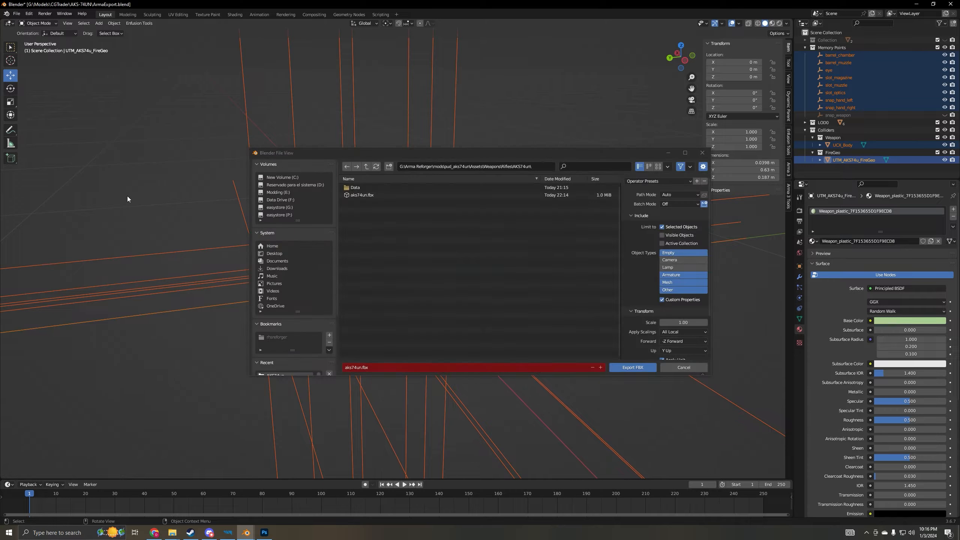
{"action": "left_click", "coordinate": [367, 193]}
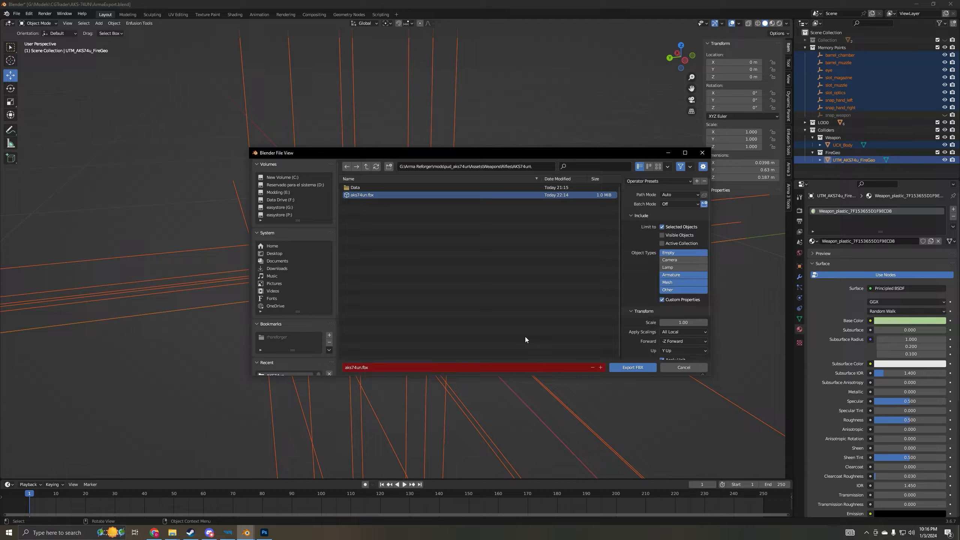
{"action": "left_click", "coordinate": [624, 368]}
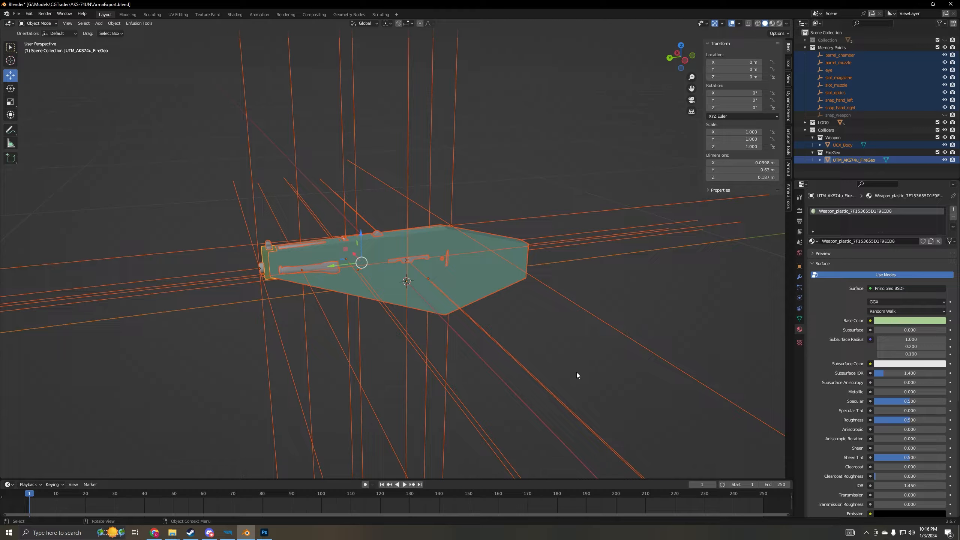
Switch to Enfusion Workbench and check the updated bones of aks74un.xob on the model.
{"action": "left_click", "coordinate": [228, 533]}
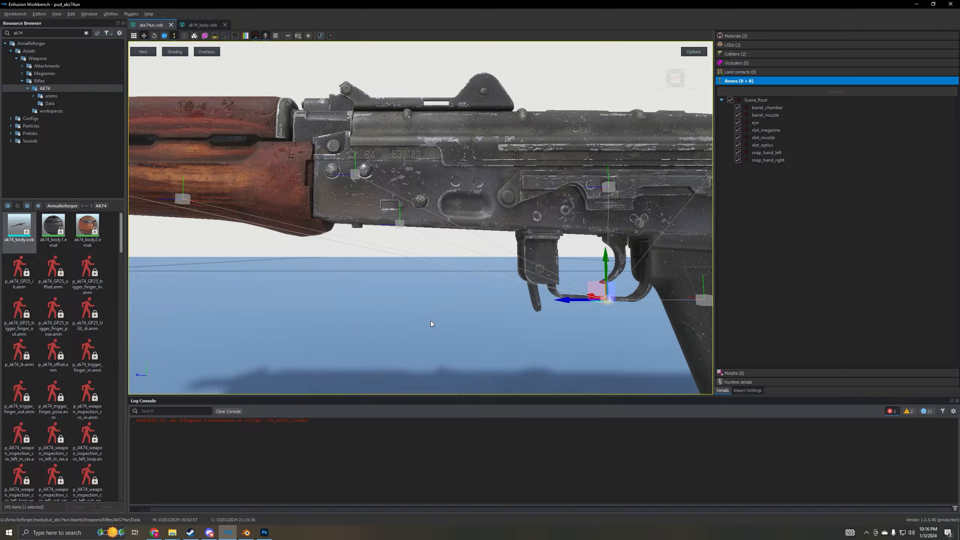
{"action": "scroll", "coordinate": [431, 322], "scroll_direction": "down", "scroll_amount": 4}
{"action": "right_click_drag", "start_coordinate": [418, 309], "coordinate": [285, 330]}
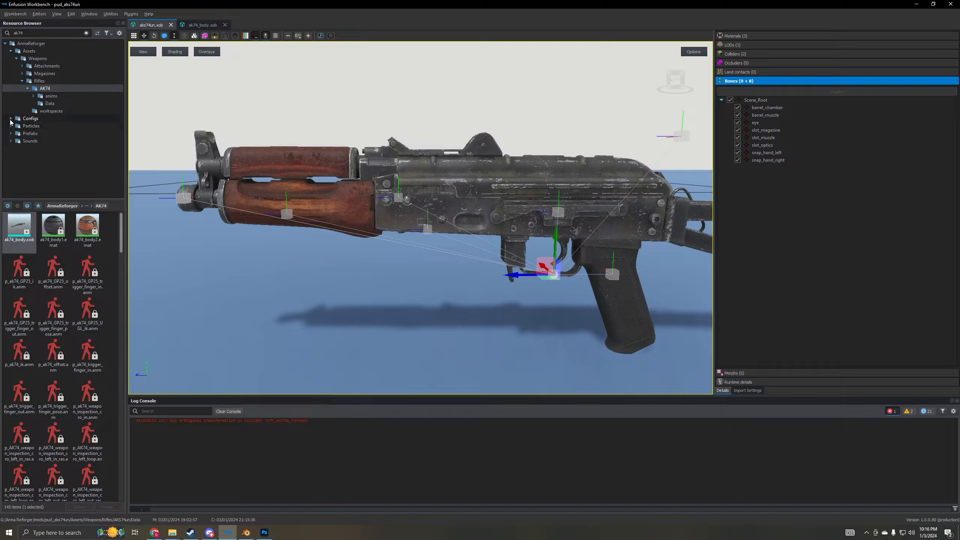
Clear the resource search, open Rifle_aks74un_base.et from pudaks74un's Prefabs/Weapons/Rifles/AKS74UN folder and start editing the prefab.
{"action": "left_click", "coordinate": [11, 134]}
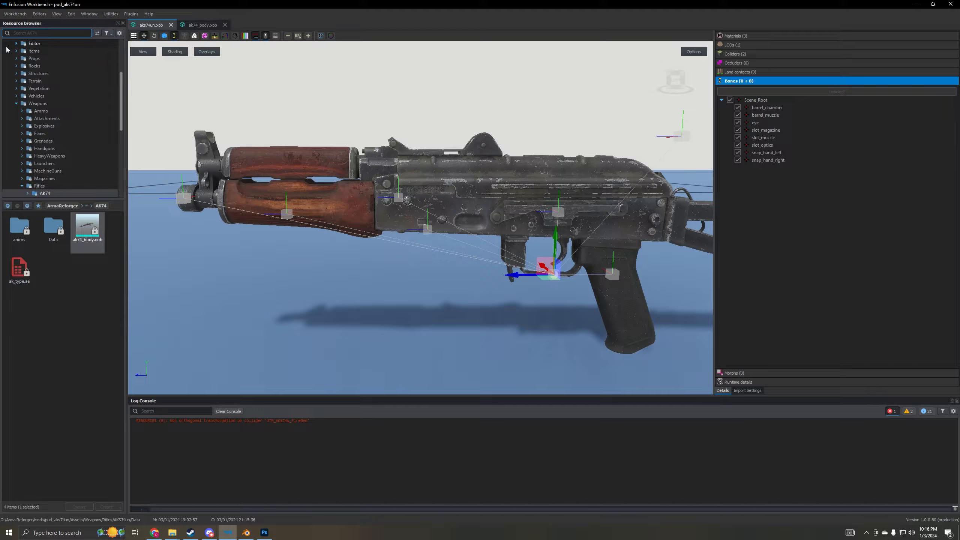
{"action": "scroll", "coordinate": [121, 97], "scroll_direction": "down", "scroll_amount": 10}
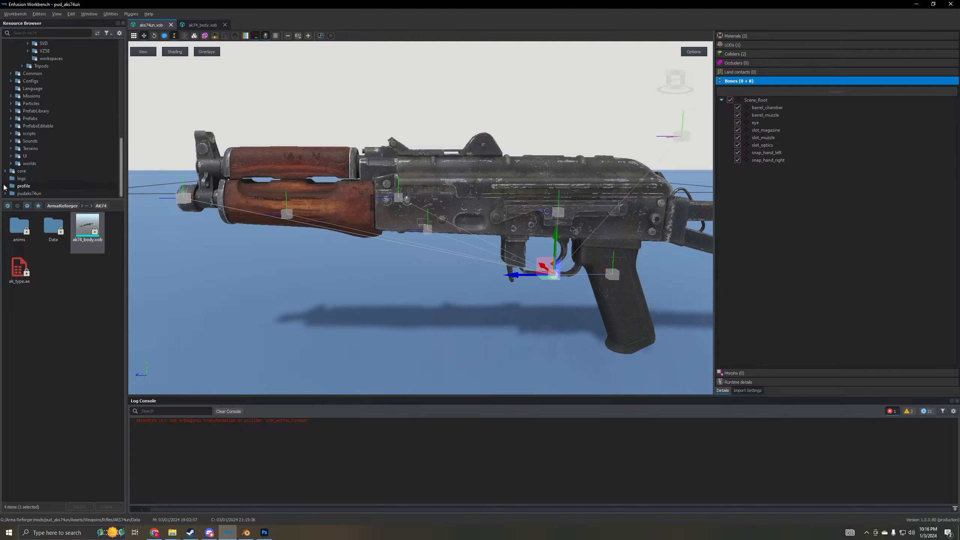
{"action": "left_click", "coordinate": [5, 193]}
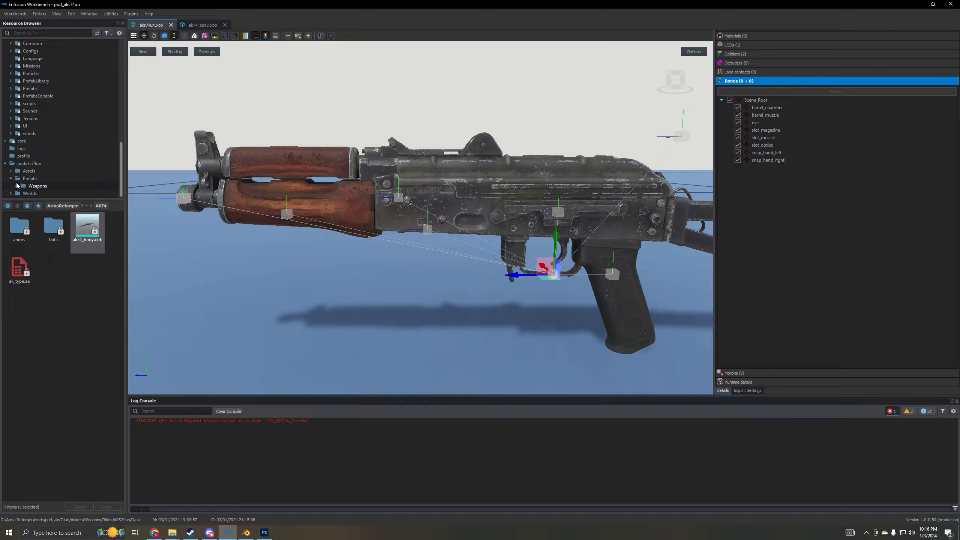
{"action": "left_click", "coordinate": [22, 193]}
{"action": "left_click", "coordinate": [36, 187]}
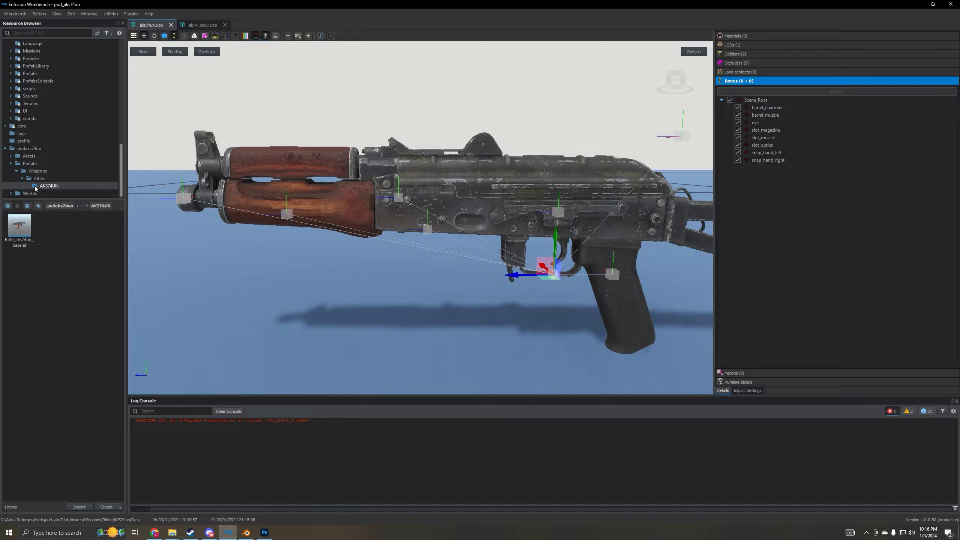
{"action": "double_click", "coordinate": [27, 233]}
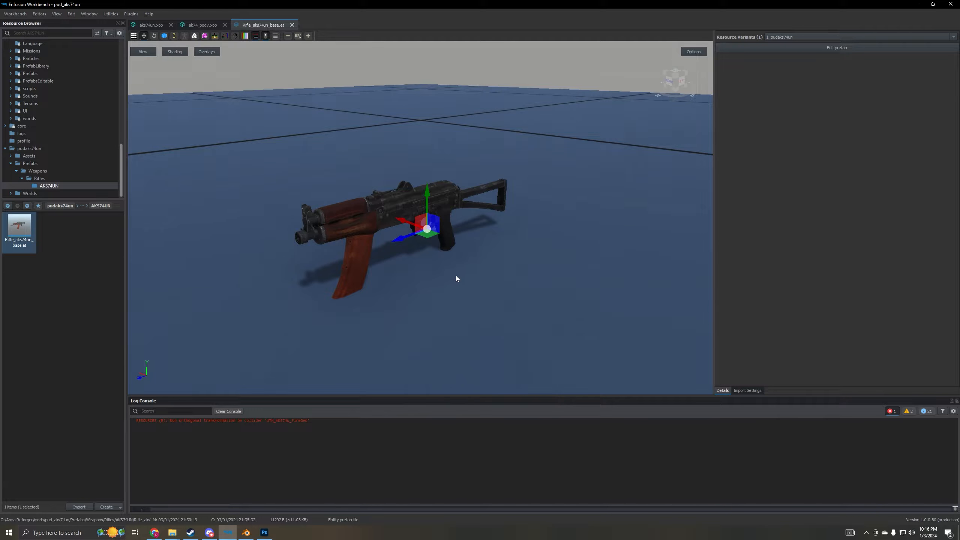
{"action": "left_click", "coordinate": [819, 49]}
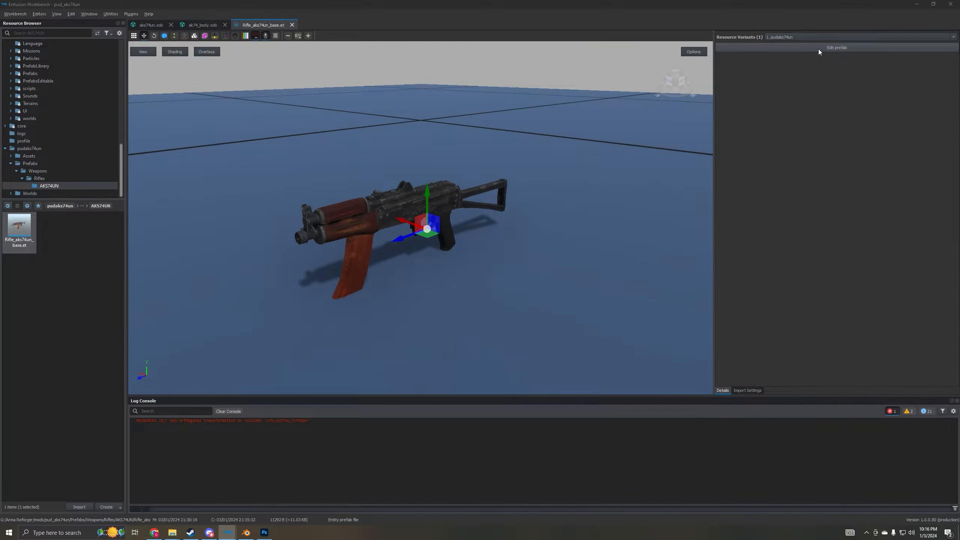
Reset the Magazine Position offset in the rifle prefab's MuzzleComponent to its default.
{"action": "scroll", "coordinate": [795, 122], "scroll_direction": "down", "scroll_amount": 2}
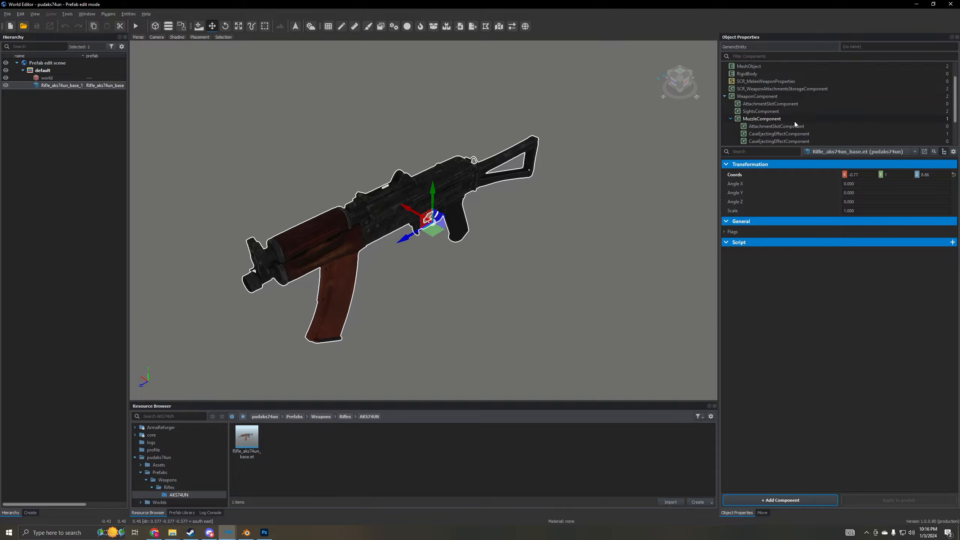
{"action": "left_click", "coordinate": [770, 96]}
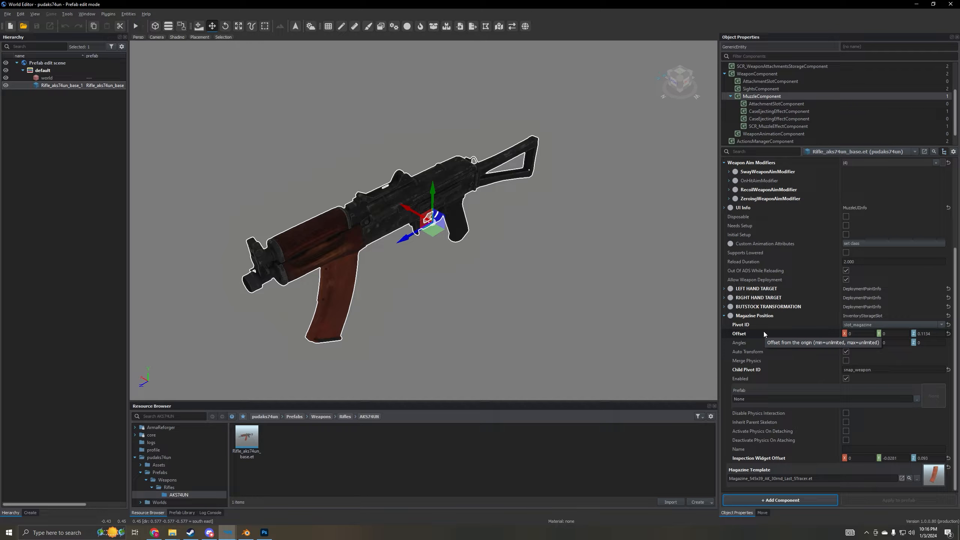
{"action": "left_click", "coordinate": [949, 333]}
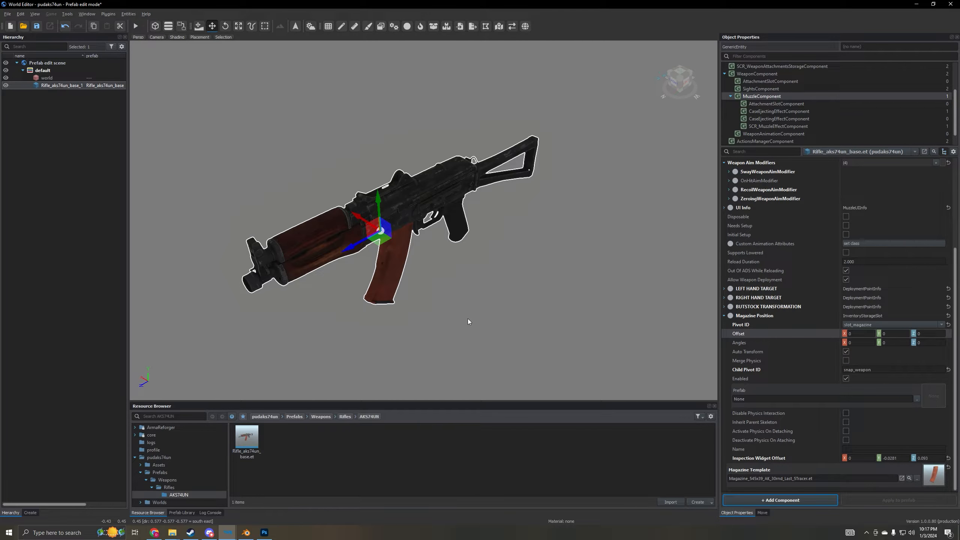
{"action": "left_click", "coordinate": [450, 297]}
{"action": "left_click", "coordinate": [403, 235]}
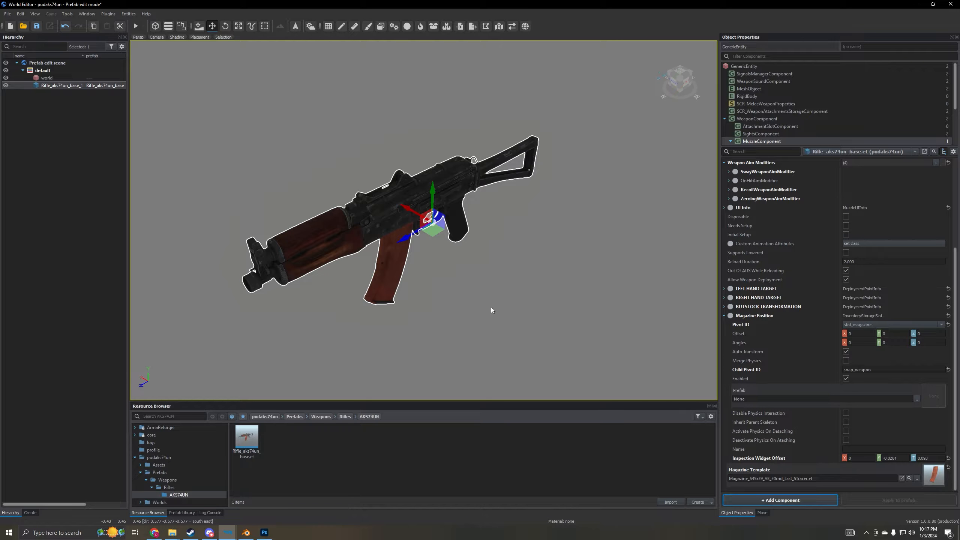
Examine up close from the side how the magazine sits in the rifle's magazine well.
{"action": "scroll", "coordinate": [540, 323], "scroll_direction": "down", "scroll_amount": 10}
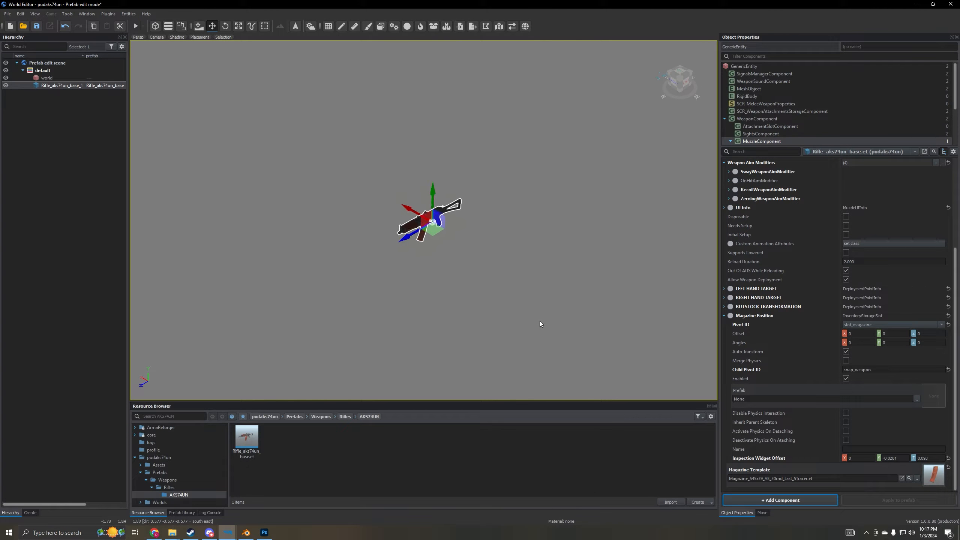
{"action": "scroll", "coordinate": [540, 322], "scroll_direction": "down", "scroll_amount": 2}
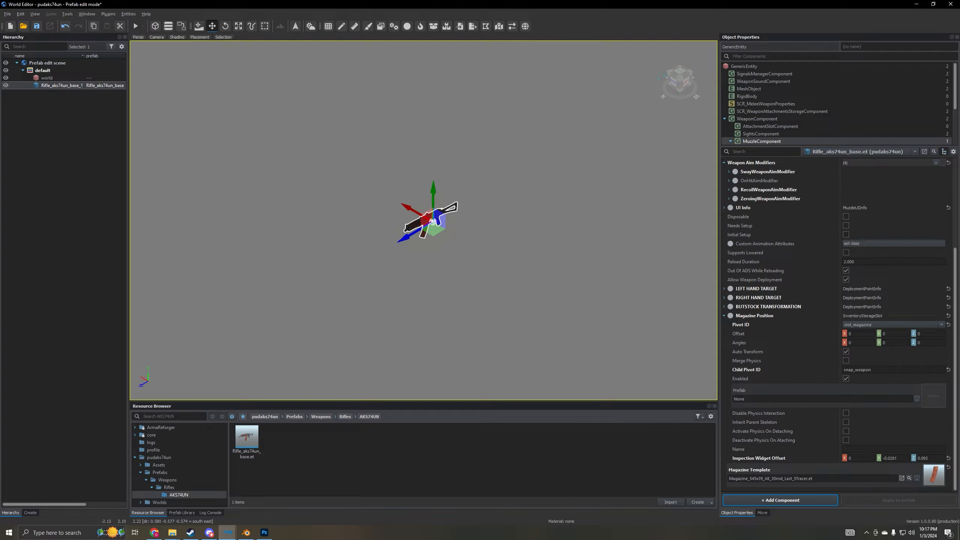
{"action": "scroll", "coordinate": [540, 322], "scroll_direction": "up", "scroll_amount": 10}
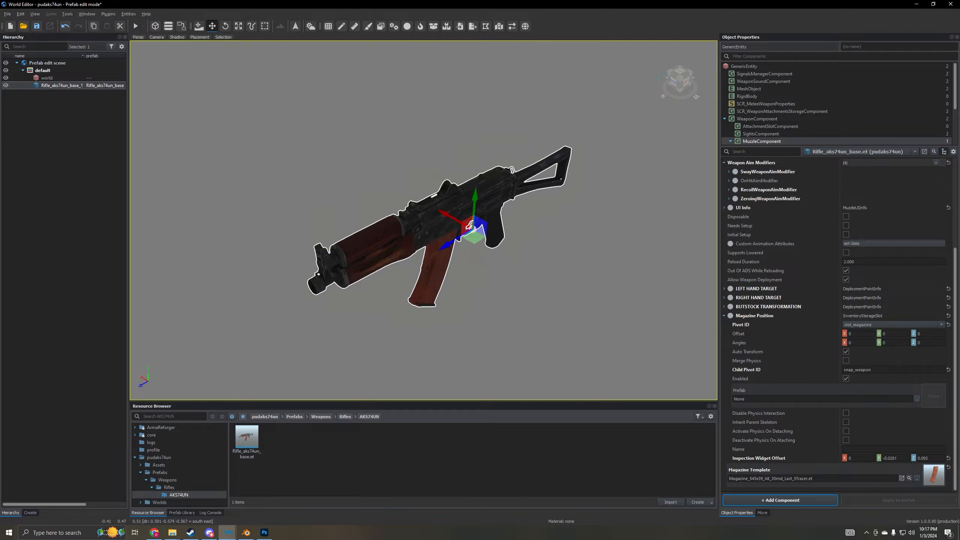
{"action": "right_click_drag", "start_coordinate": [540, 322], "coordinate": [699, 261]}
{"action": "key", "text": "a"}
{"action": "key", "text": "w"}
{"action": "key", "text": "e"}
{"action": "key", "text": "s"}
{"action": "key", "text": "a"}
{"action": "key", "text": "s"}
{"action": "key", "text": "a"}
{"action": "key", "text": "w"}
{"action": "key", "text": "w"}
{"action": "key", "text": "s"}
{"action": "key", "text": "w"}
{"action": "key", "text": "s"}
{"action": "key", "text": "a"}
{"action": "key", "text": "s"}
{"action": "key", "text": "a"}
{"action": "key", "text": "w"}
{"action": "key", "text": "d"}
{"action": "key", "text": "w"}
{"action": "key", "text": "a"}
{"action": "right_click_drag", "start_coordinate": [615, 172], "coordinate": [624, 183]}
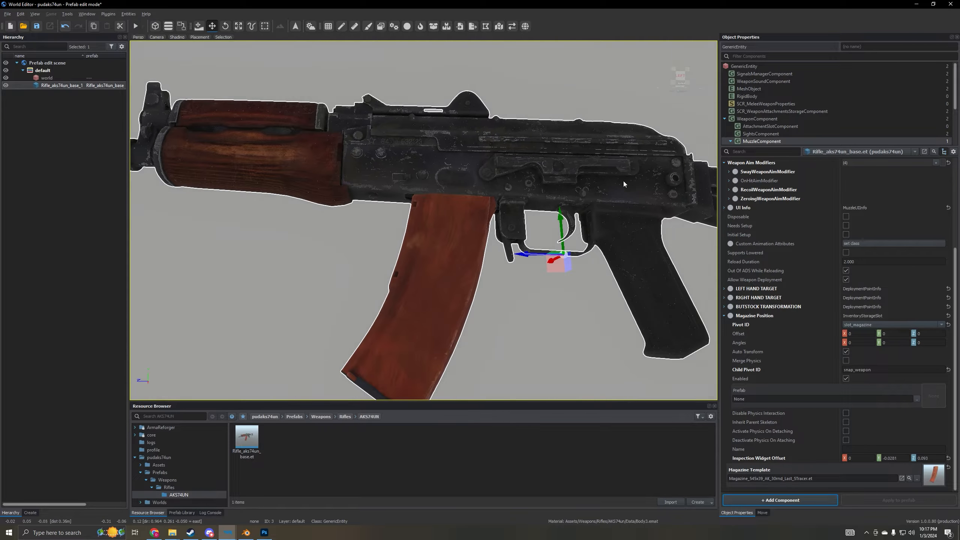
Move the Magazine Position offset slightly forward along Z, to about 0.005.
{"action": "left_click", "coordinate": [781, 333]}
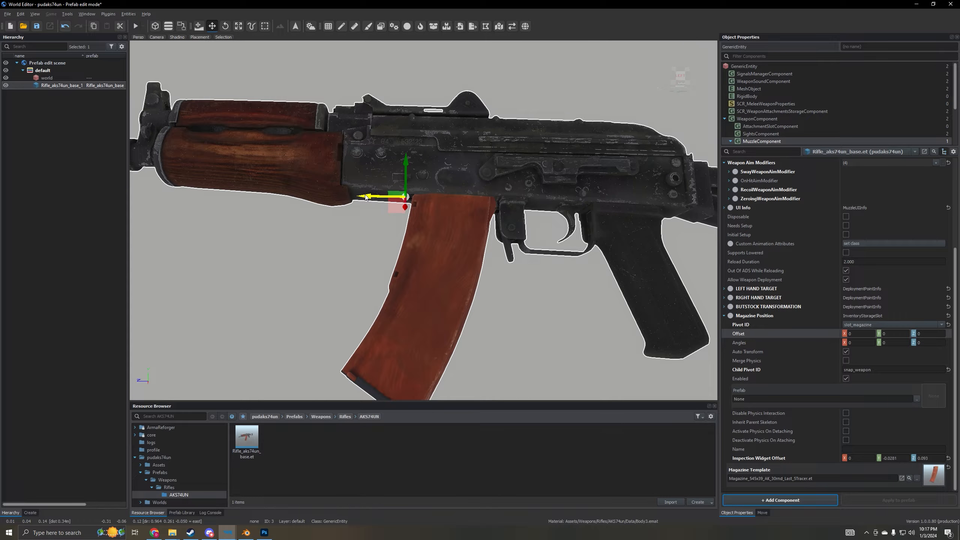
{"action": "left_click_drag", "start_coordinate": [365, 197], "coordinate": [361, 199]}
{"action": "right_click_drag", "start_coordinate": [362, 199], "coordinate": [375, 201]}
{"action": "key", "text": "s"}
{"action": "key", "text": "w"}
{"action": "key", "text": "q"}
{"action": "key", "text": "a"}
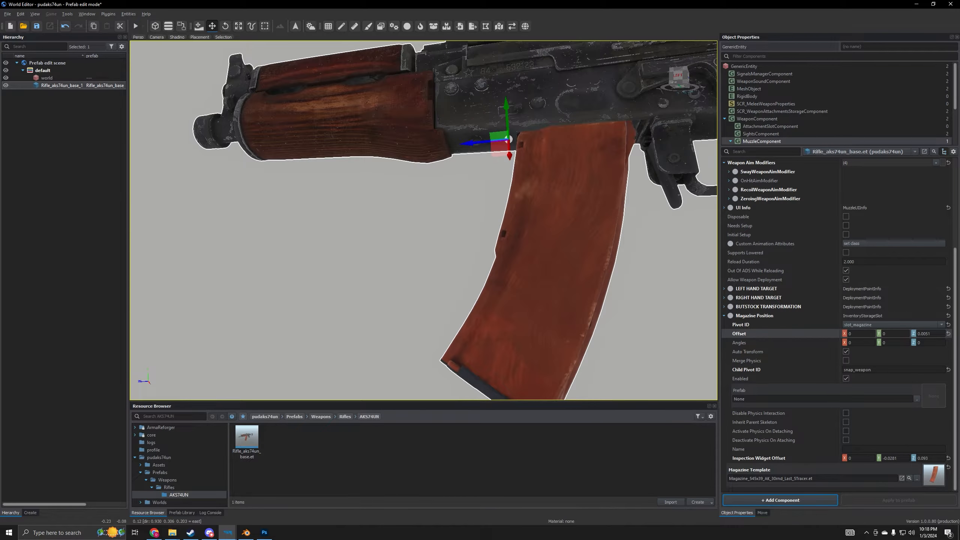
Try lowering the Magazine Position offset along Y to about -0.0074 and check the magazine's fit from the side.
{"action": "right_click_drag", "start_coordinate": [531, 146], "coordinate": [550, 152]}
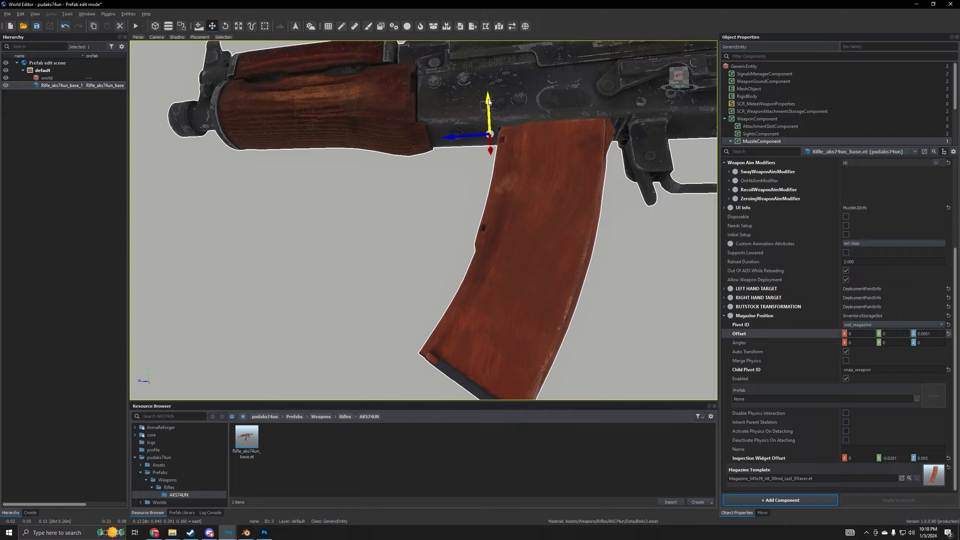
{"action": "left_click_drag", "start_coordinate": [489, 101], "coordinate": [489, 112]}
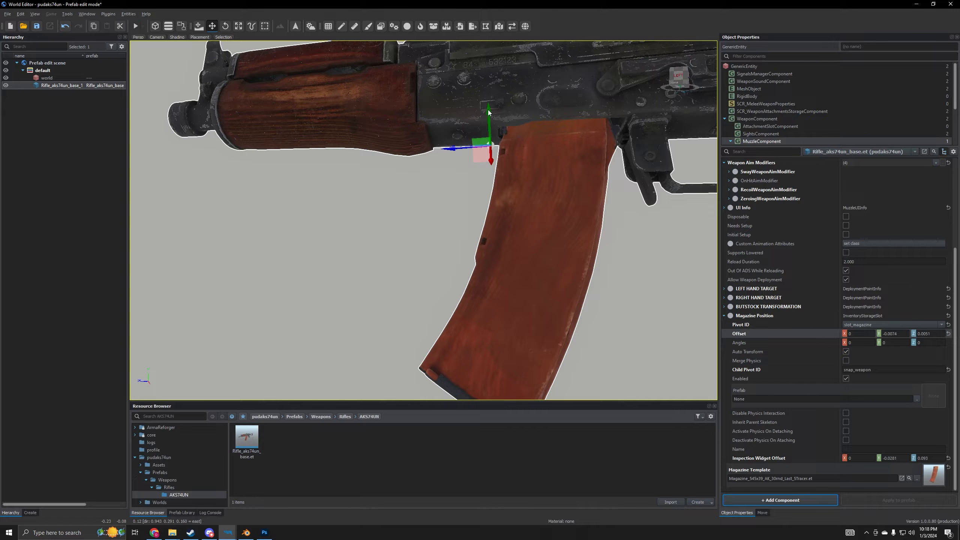
{"action": "right_click_drag", "start_coordinate": [537, 153], "coordinate": [544, 213]}
{"action": "key", "text": "d"}
{"action": "key", "text": "q"}
{"action": "key", "text": "a"}
{"action": "key", "text": "s"}
{"action": "key", "text": "s"}
{"action": "key", "text": "d"}
{"action": "key", "text": "a"}
{"action": "key", "text": "w"}
{"action": "key", "text": "d"}
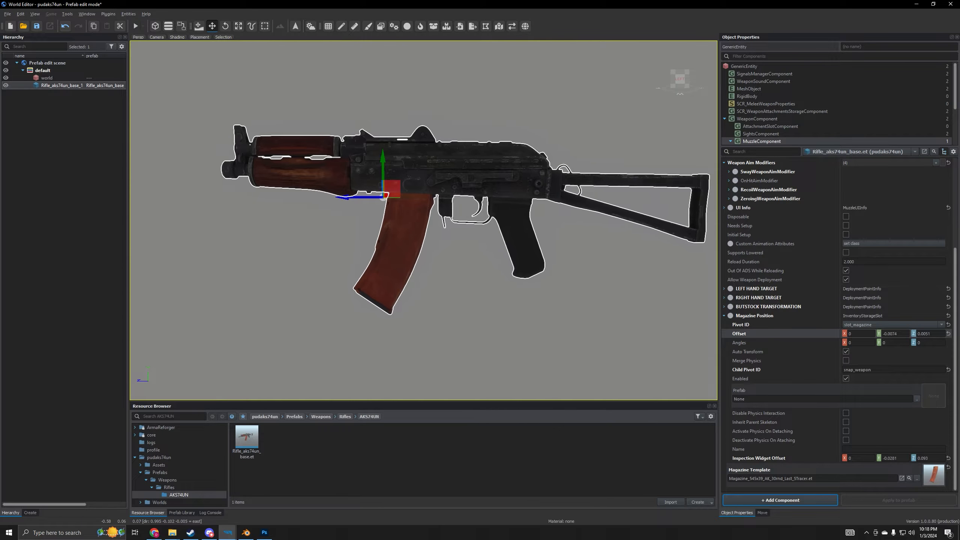
{"action": "key", "text": "w"}
{"action": "key", "text": "a"}
{"action": "key", "text": "w"}
{"action": "right_click_drag", "start_coordinate": [545, 213], "coordinate": [558, 187]}
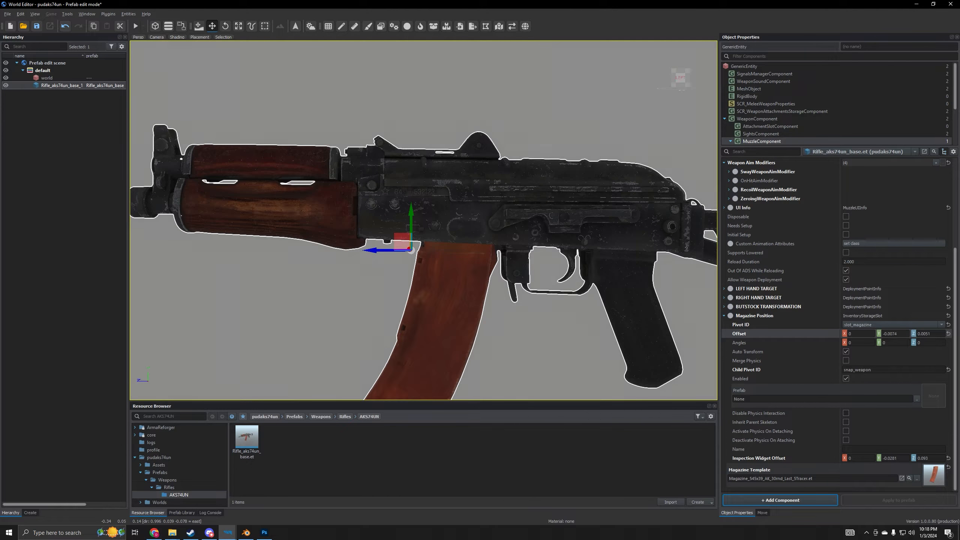
Set the magazine's Y offset to 0, lower it slightly to about -0.003, and check the fit.
{"action": "left_click", "coordinate": [901, 333]}
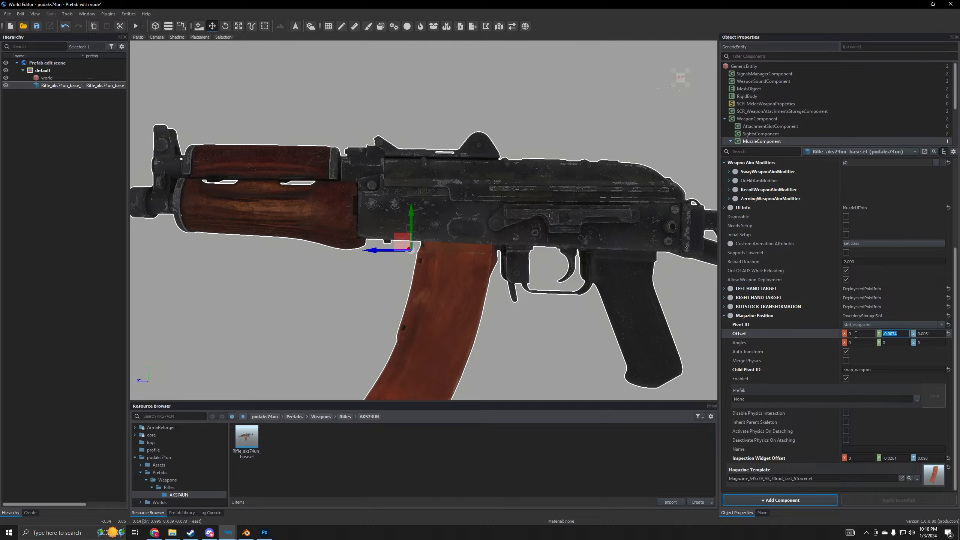
{"action": "type", "text": "0"}
{"action": "key", "text": "Return"}
{"action": "right_click_drag", "start_coordinate": [513, 329], "coordinate": [500, 298]}
{"action": "key", "text": "w"}
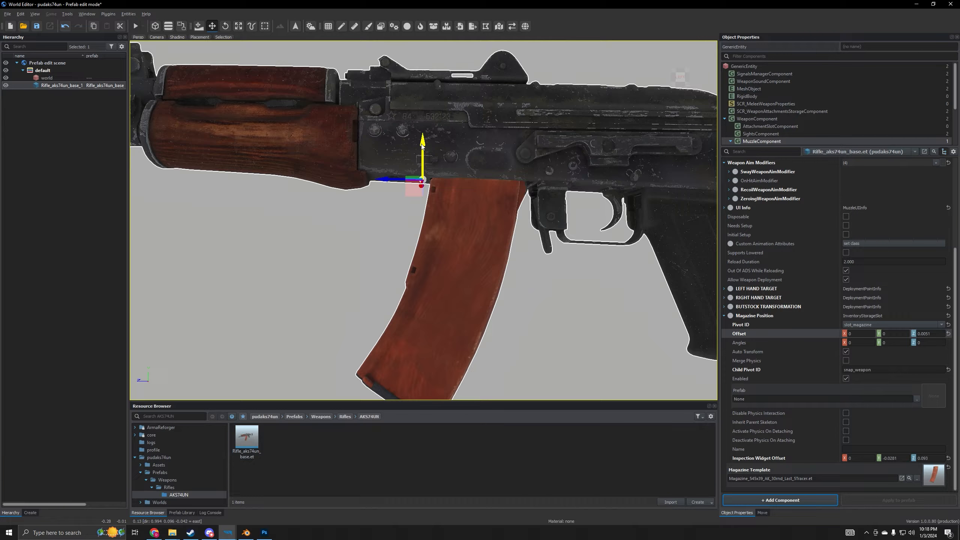
{"action": "left_click_drag", "start_coordinate": [422, 148], "coordinate": [423, 152]}
{"action": "key", "text": "s"}
{"action": "mouse_move", "coordinate": [443, 171]}
{"action": "right_mouse_down"}
{"action": "mouse_move", "coordinate": [439, 188]}
{"action": "mouse_move", "coordinate": [455, 177]}
{"action": "right_mouse_up"}
{"action": "key", "text": "d"}
{"action": "key", "text": "a"}
{"action": "key", "text": "w"}
Save the rifle prefab and check the seated magazine from several angles.
{"action": "left_click", "coordinate": [7, 14]}
{"action": "left_click", "coordinate": [24, 38]}
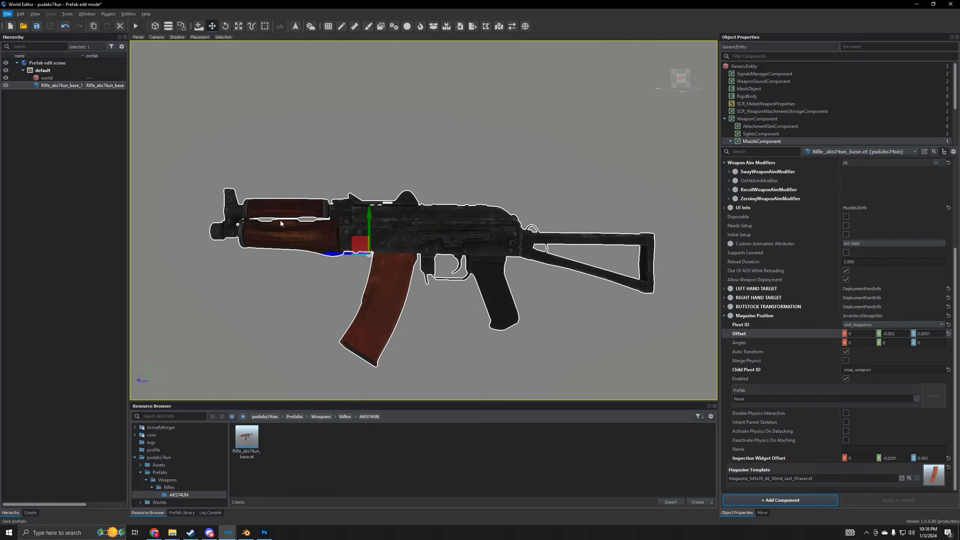
{"action": "right_click_drag", "start_coordinate": [384, 282], "coordinate": [379, 281]}
{"action": "key", "text": "w"}
{"action": "key", "text": "a"}
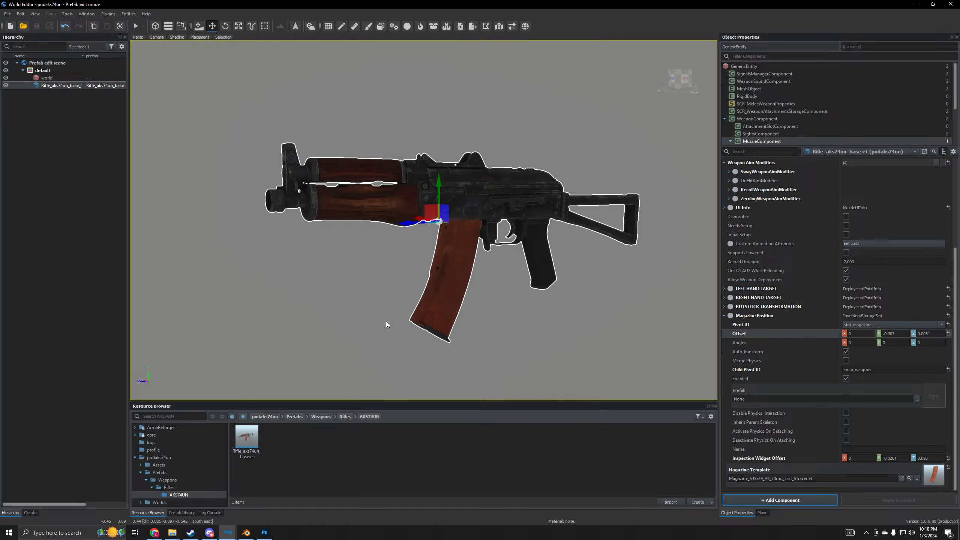
{"action": "key", "text": "d"}
{"action": "right_click_drag", "start_coordinate": [386, 322], "coordinate": [393, 343]}
{"action": "key", "text": "s"}
{"action": "key", "text": "d"}
{"action": "key", "text": "a"}
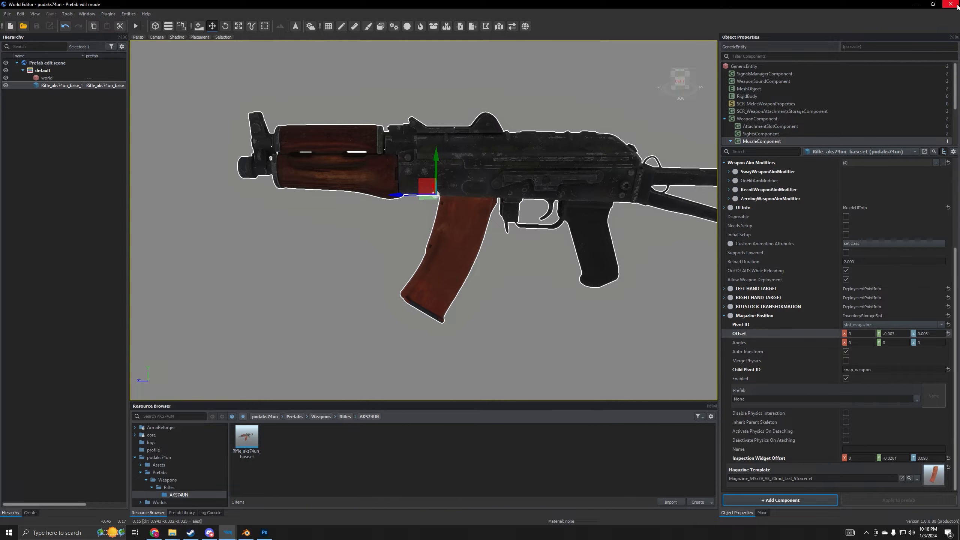
Close the prefab editing session, launch a new World Editor and load Testworld.ent from pudaks74un's Worlds folder.
{"action": "left_click", "coordinate": [958, 4]}
{"action": "left_click", "coordinate": [41, 14]}
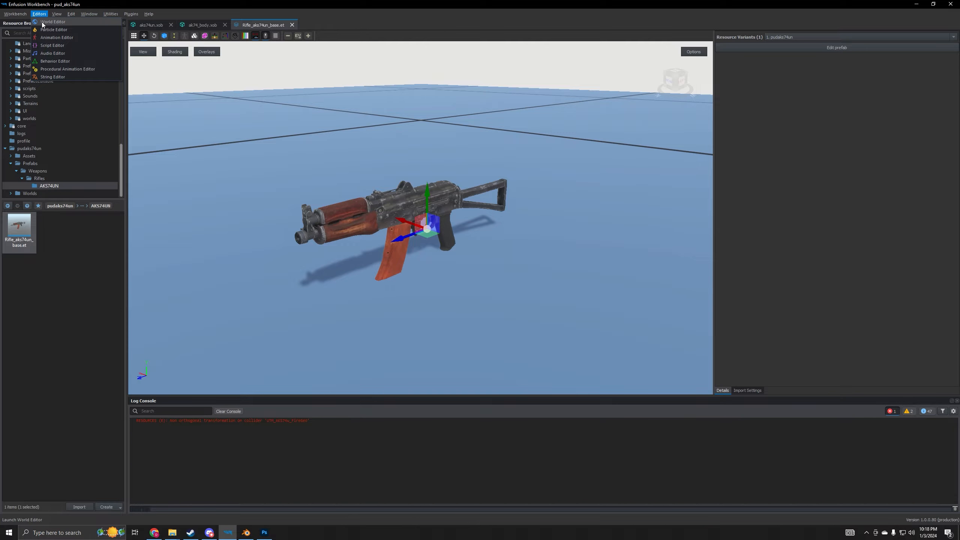
{"action": "left_click", "coordinate": [43, 23]}
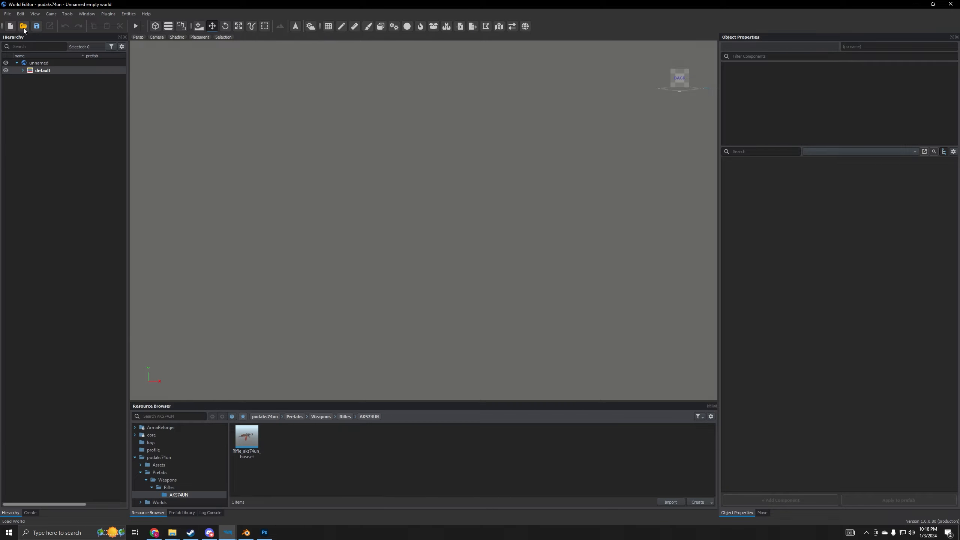
{"action": "left_click", "coordinate": [24, 28]}
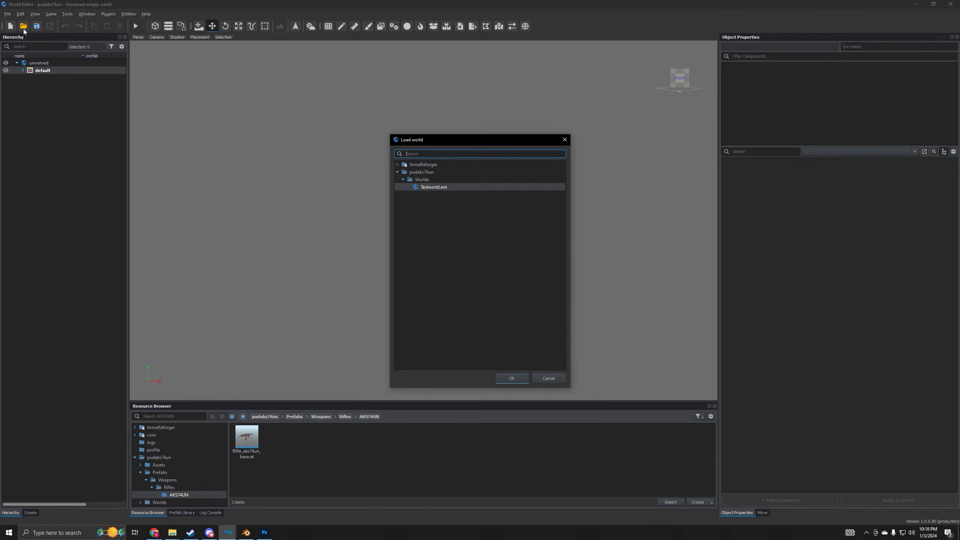
{"action": "left_click", "coordinate": [504, 380]}
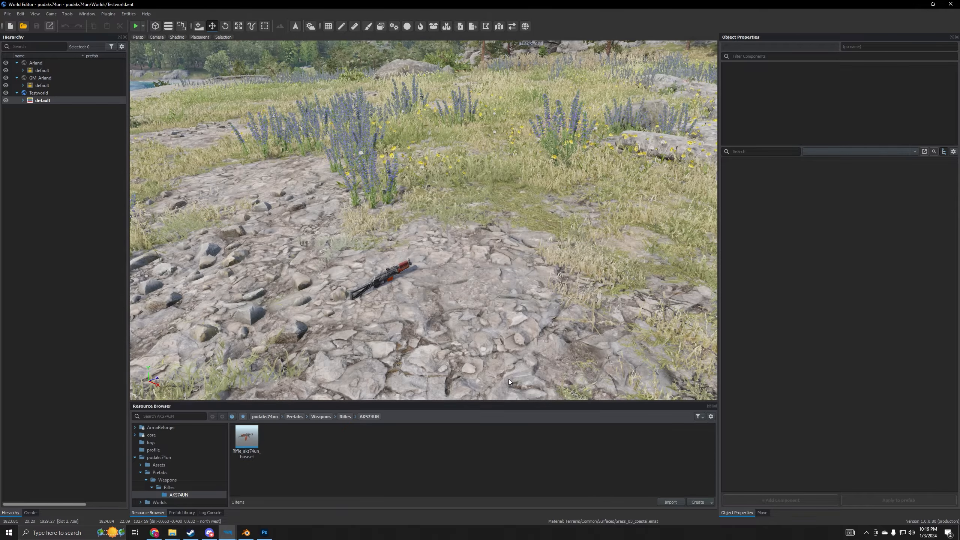
Start play mode from a viewpoint near the placed rifle and pick the rifle up from the ground.
{"action": "right_click_drag", "start_coordinate": [509, 379], "coordinate": [475, 361]}
{"action": "key", "text": "w"}
{"action": "key", "text": "z"}
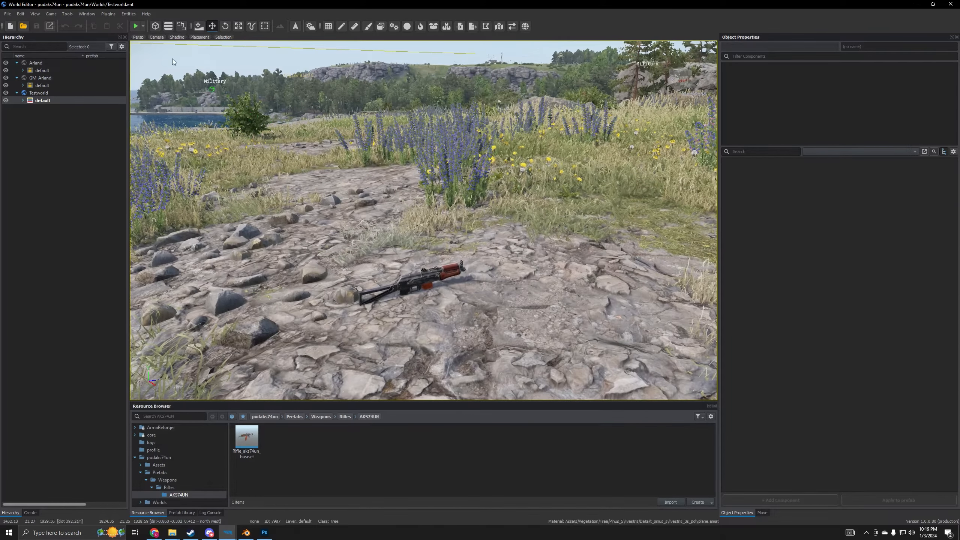
{"action": "left_click", "coordinate": [134, 27]}
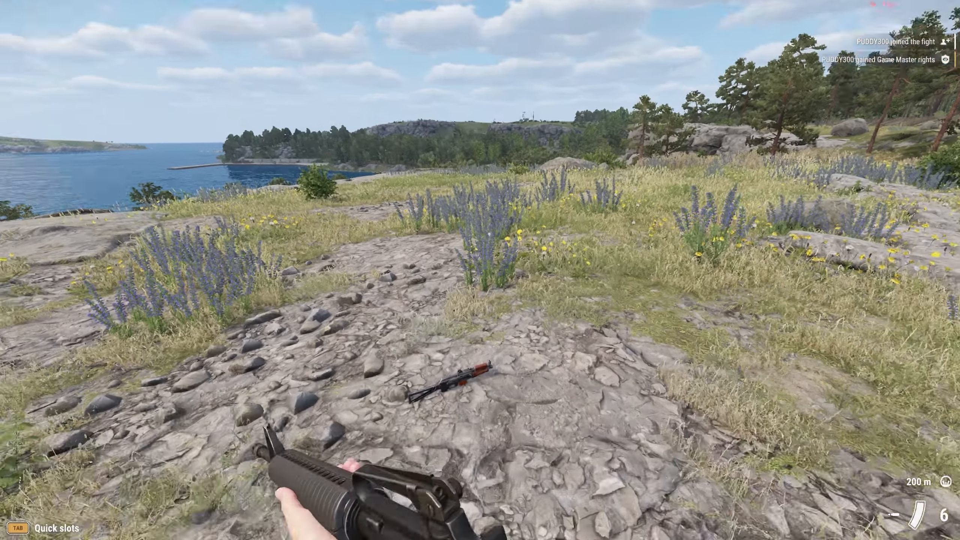
{"action": "key", "text": "f"}
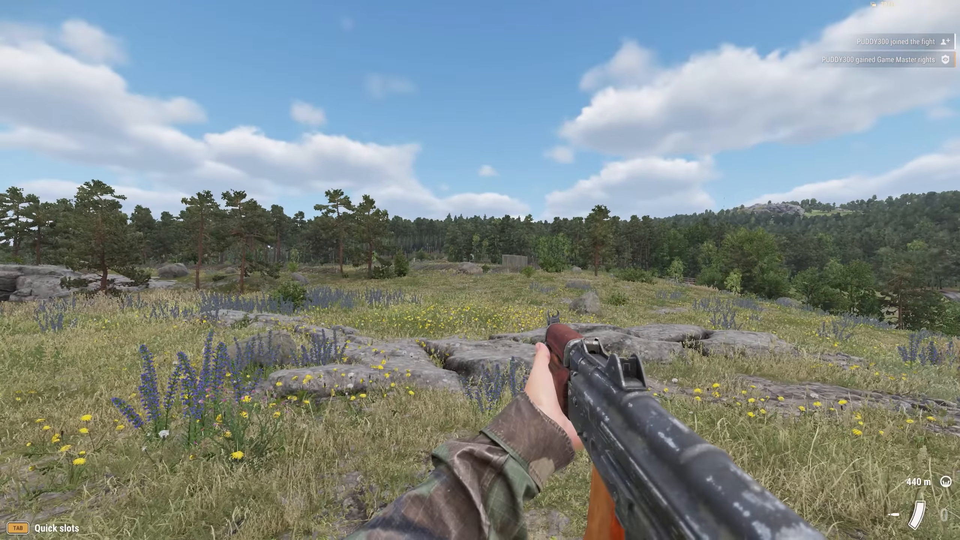
Aim down the rifle's sights and lower the zeroing to 100 m.
{"action": "right_click", "coordinate": [480, 270]}
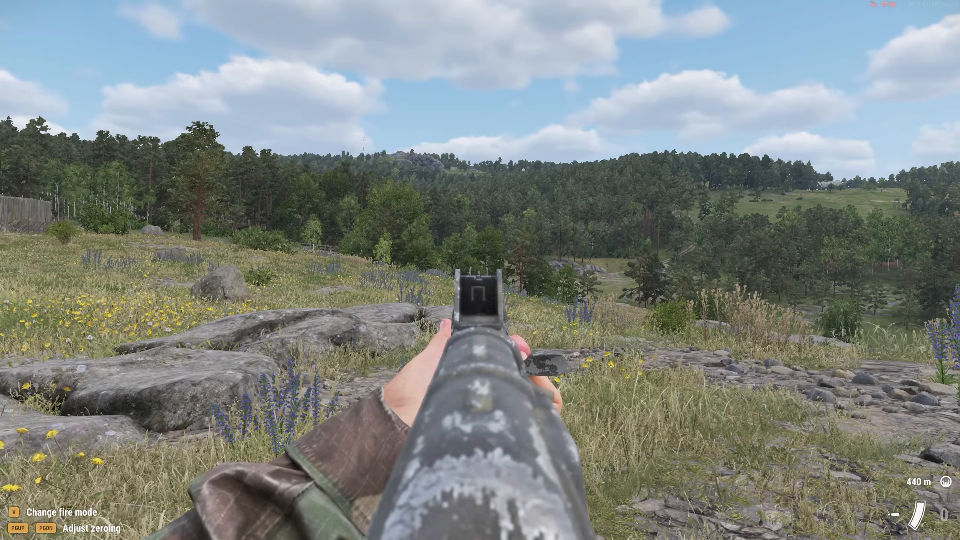
{"action": "key", "text": "Page_Down"}
{"action": "key", "text": "Page_Down"}
{"action": "key", "text": "Page_Down"}
{"action": "key", "text": "Page_Down"}
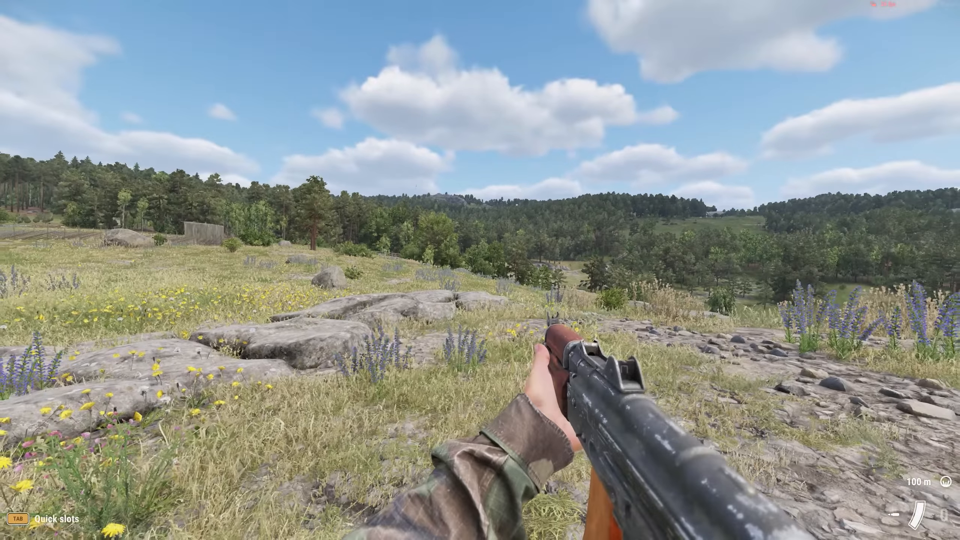
Inspect the held rifle in game, examining its magazine and hand placement, and return to the normal stance.
{"action": "key", "text": "t"}
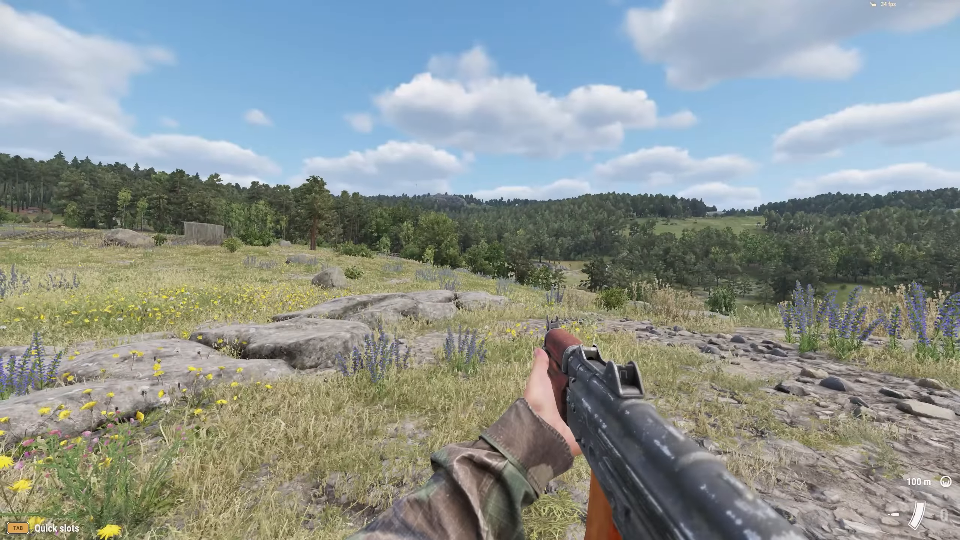
{"action": "key", "text": "t"}
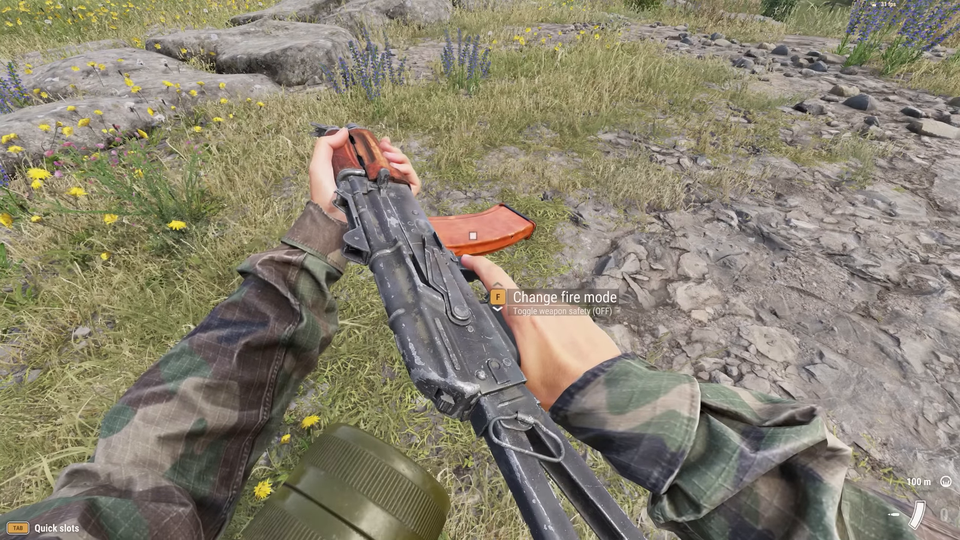
{"action": "key", "text": "t"}
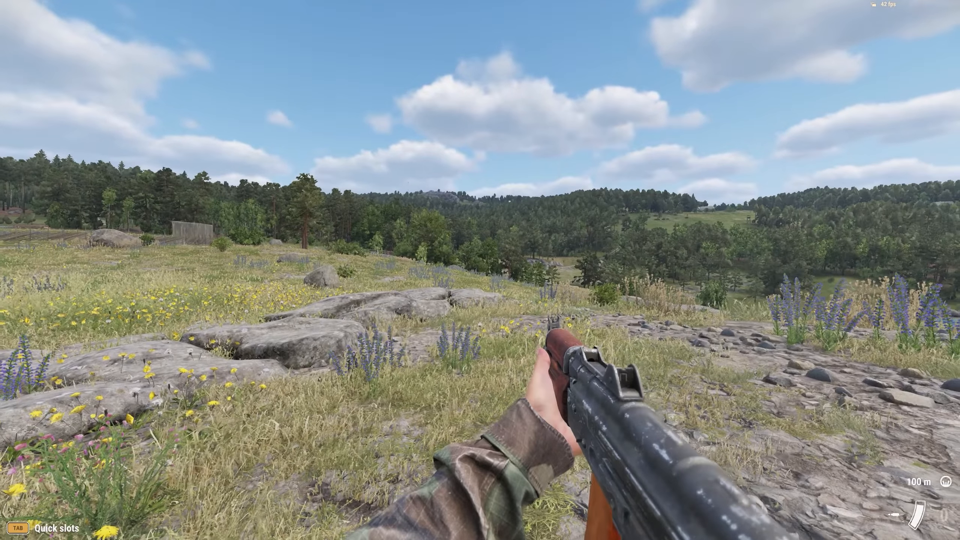
Switch to Game Master, look through the placeable supply crates and open the Entity Browser.
{"action": "key", "text": "w"}
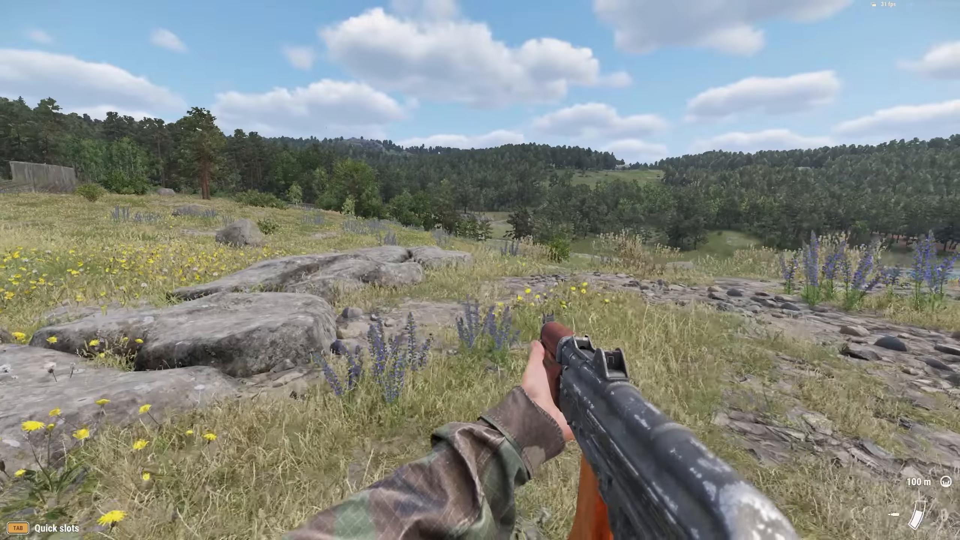
{"action": "key", "text": "y"}
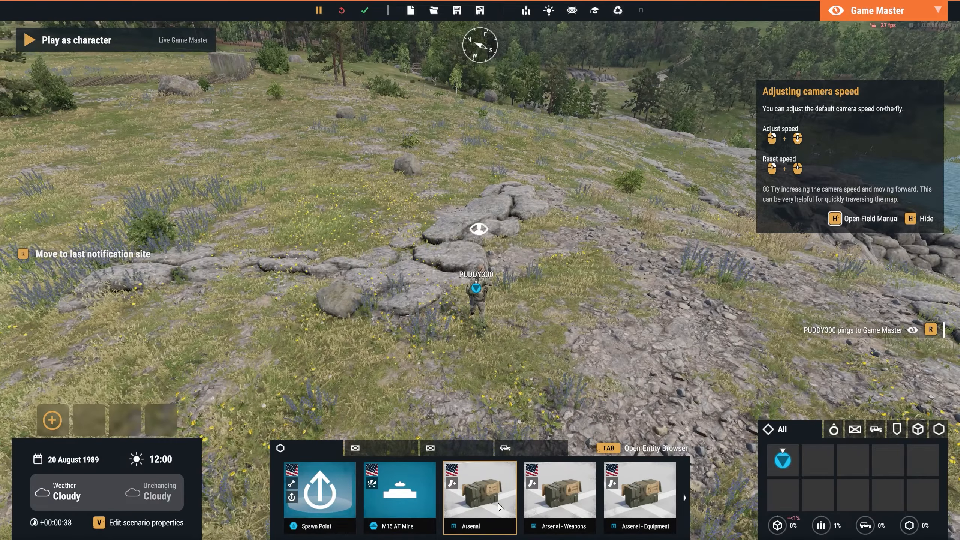
{"action": "scroll", "coordinate": [646, 508], "scroll_direction": "down", "scroll_amount": 1}
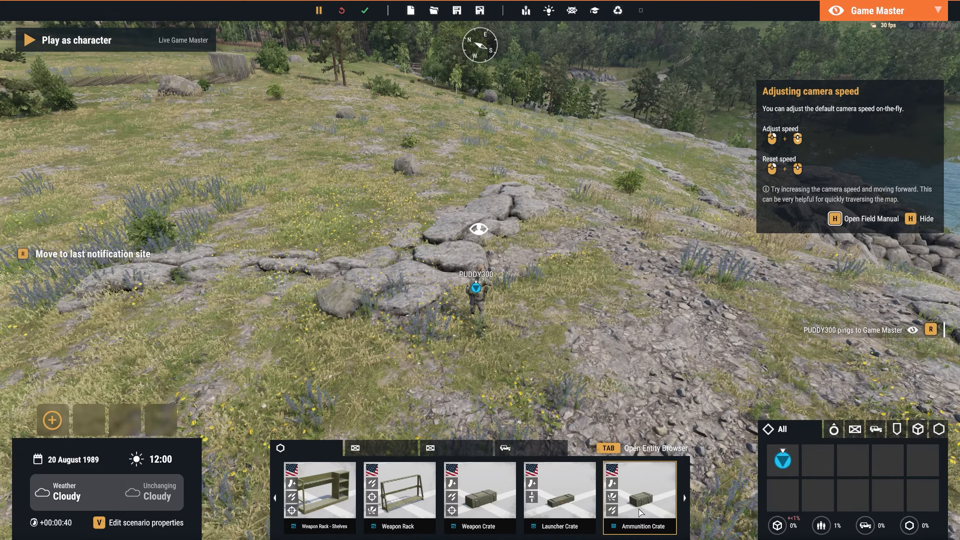
{"action": "scroll", "coordinate": [642, 509], "scroll_direction": "down", "scroll_amount": 1}
{"action": "key", "text": "Tab"}
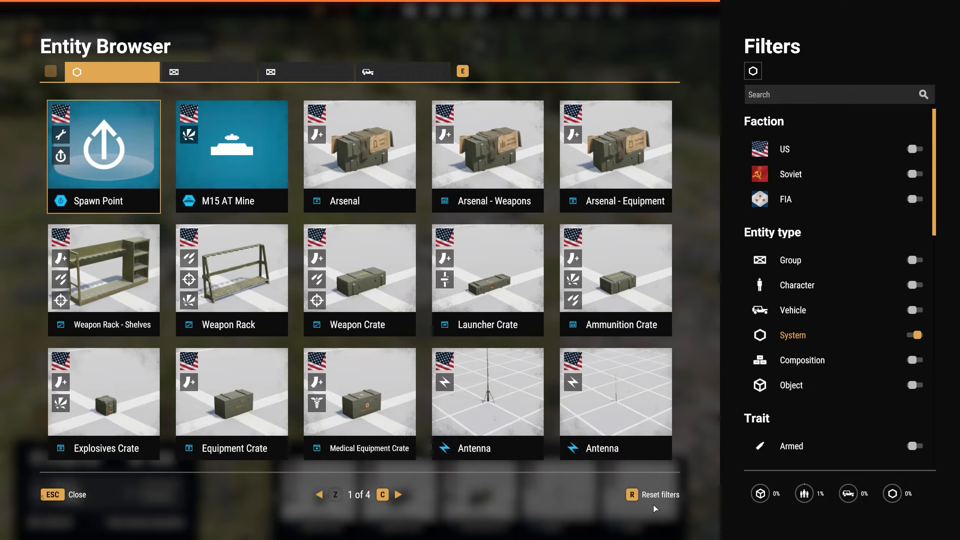
Filter the placeable entities to the Soviet faction and place an Ammunition Crate on the ground beside the player character.
{"action": "left_click", "coordinate": [922, 176]}
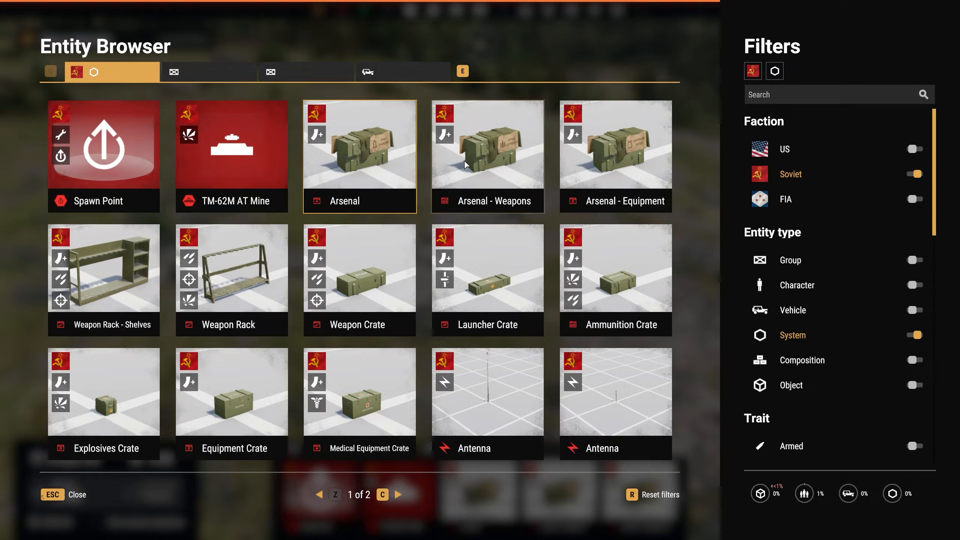
{"action": "left_click", "coordinate": [607, 300]}
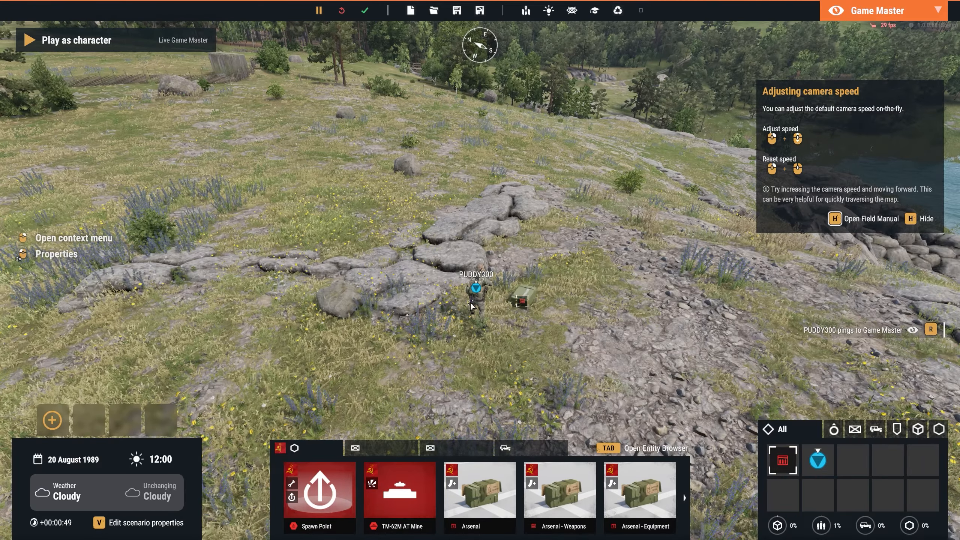
Return to playing as the character and take ammunition for the active weapon from the placed crate.
{"action": "key", "text": "y"}
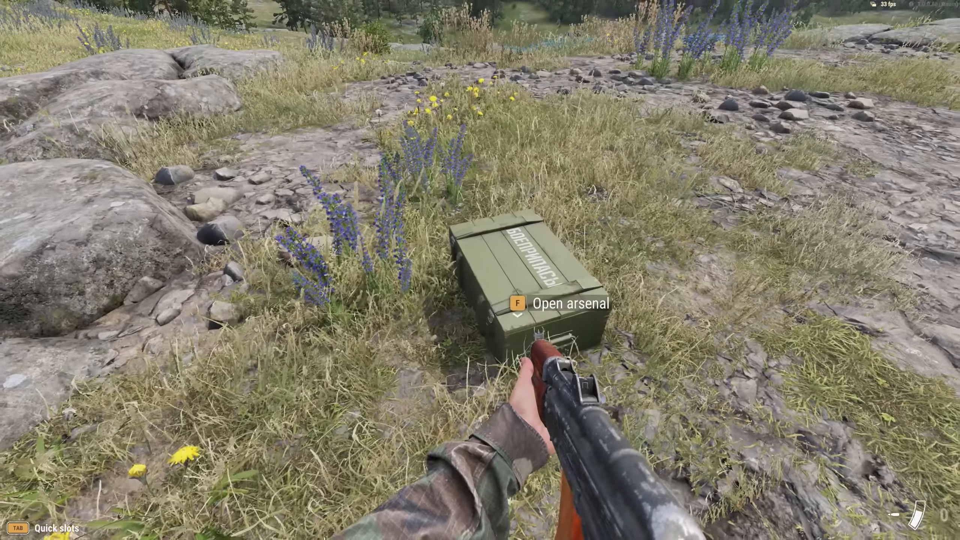
{"action": "scroll", "coordinate": [480, 270], "scroll_direction": "down", "scroll_amount": 2}
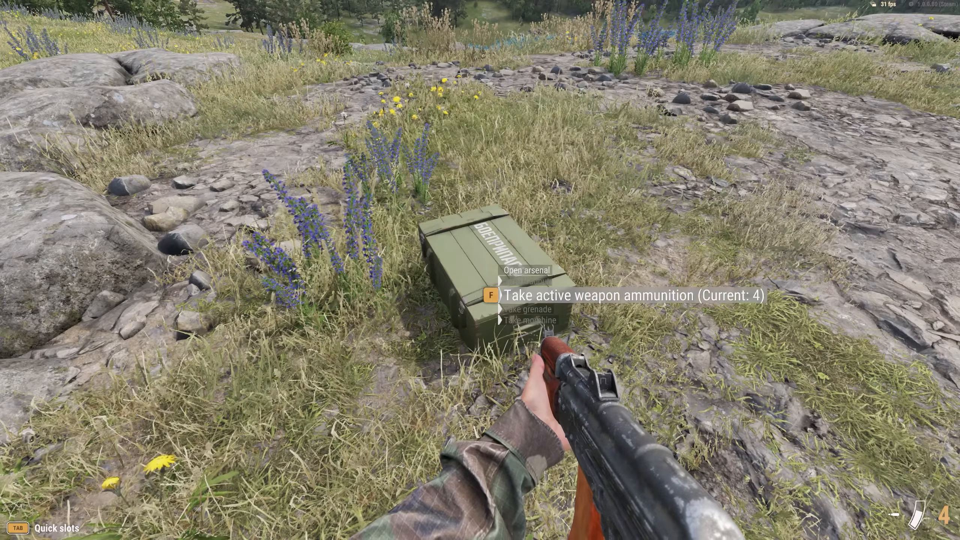
{"action": "key", "text": "f"}
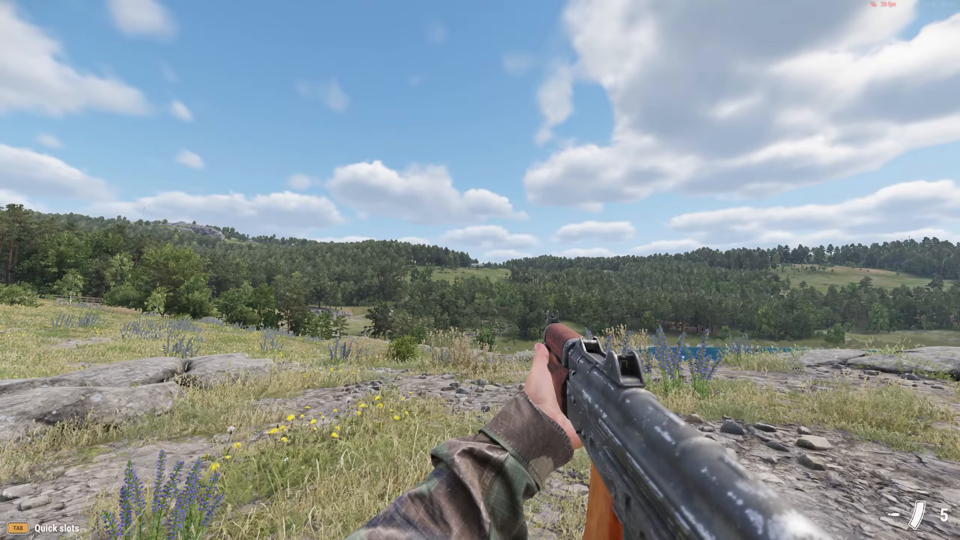
View the character in third person from the side and test-fire the loaded rifle across the field.
{"action": "key", "text": "d"}
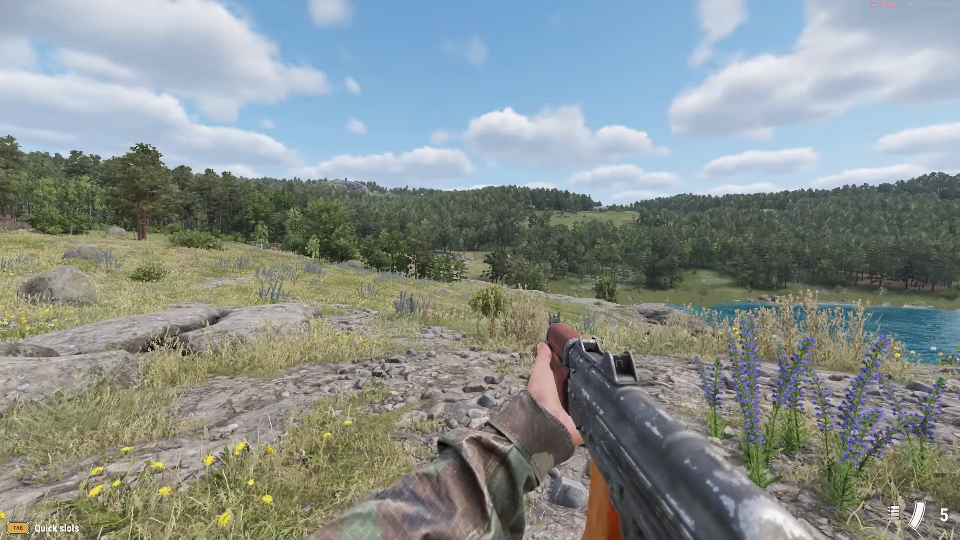
{"action": "key", "text": "v"}
{"action": "key", "text": "alt"}
{"action": "left_click", "coordinate": [480, 270]}
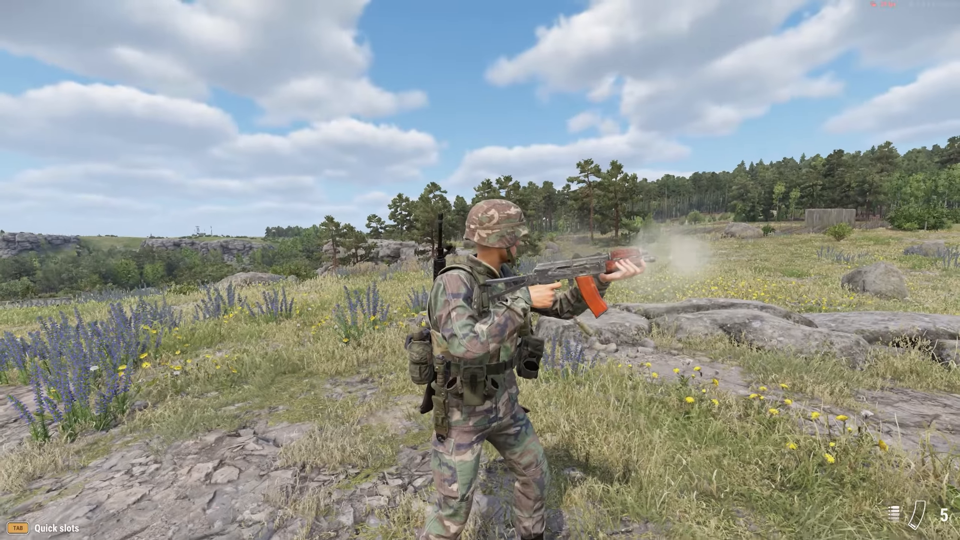
{"action": "left_click", "coordinate": [480, 270]}
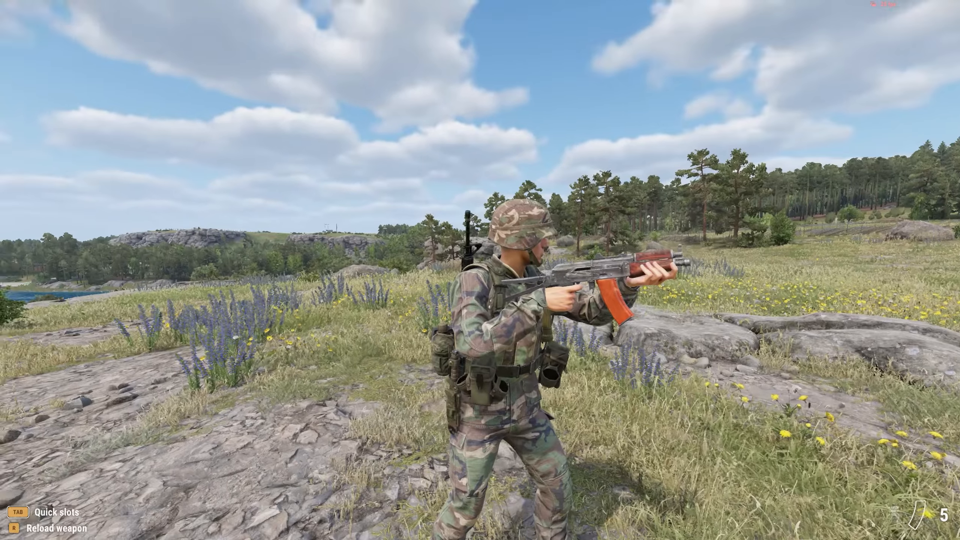